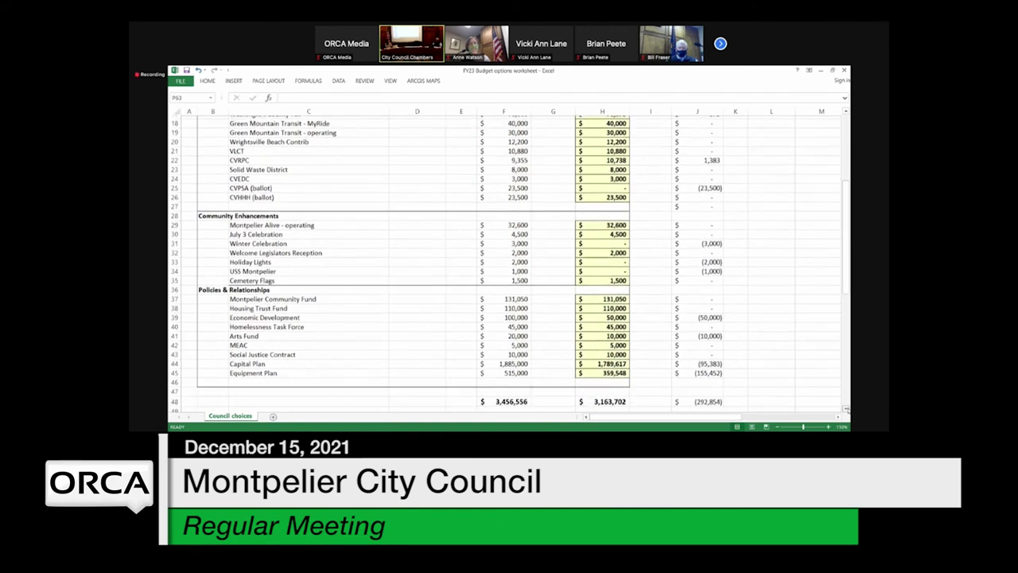
Correct the fiscal year in the "Other additions/deletions" heading in B50 to FY23.
scroll(509, 262, down, 4)
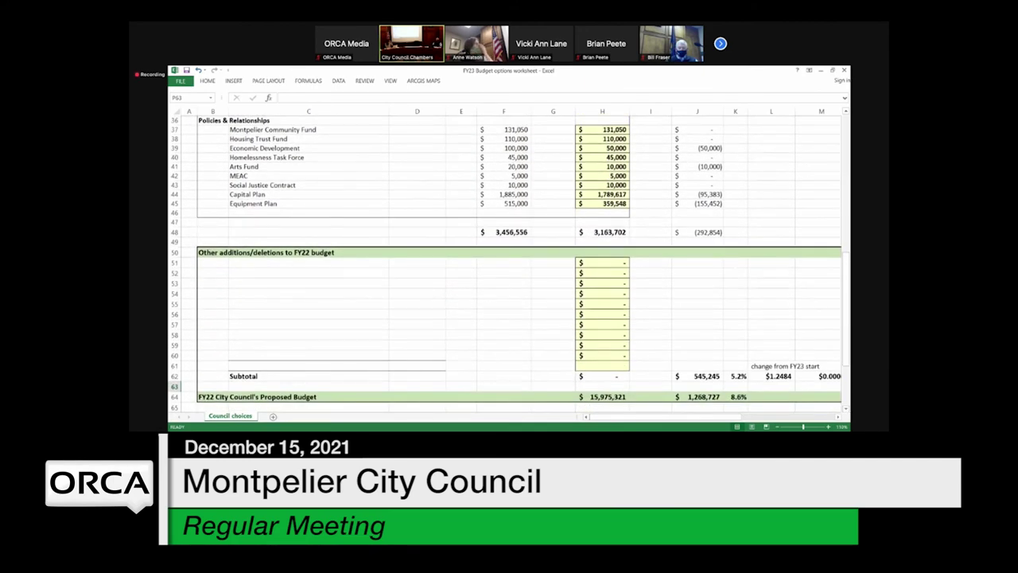
click(350, 263)
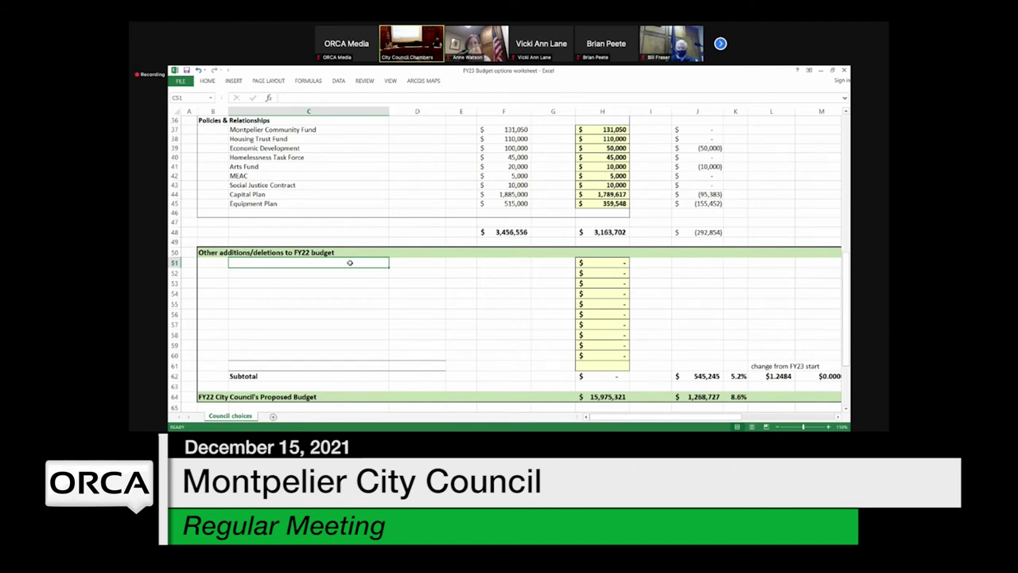
click(309, 251)
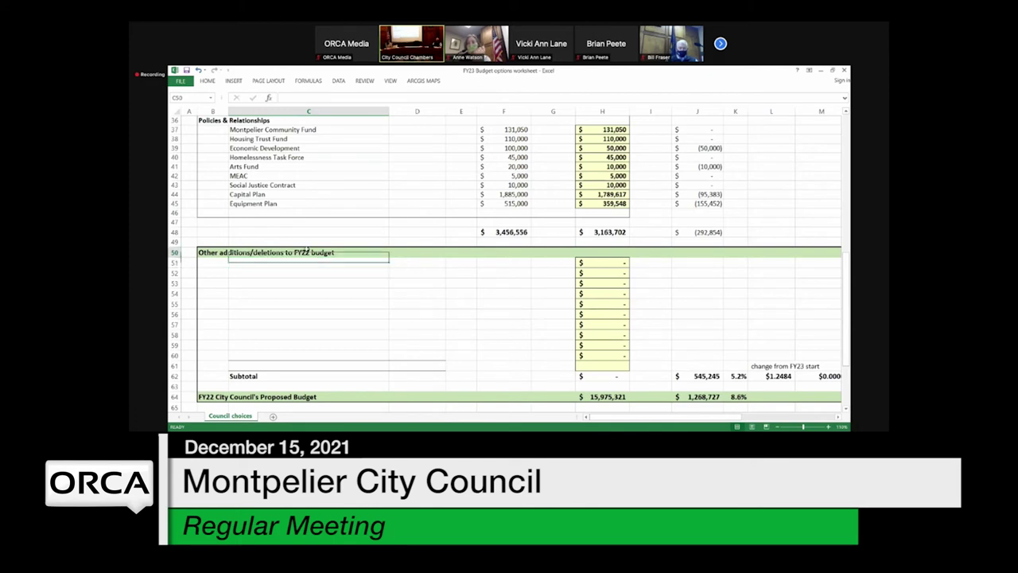
click(224, 253)
click(368, 97)
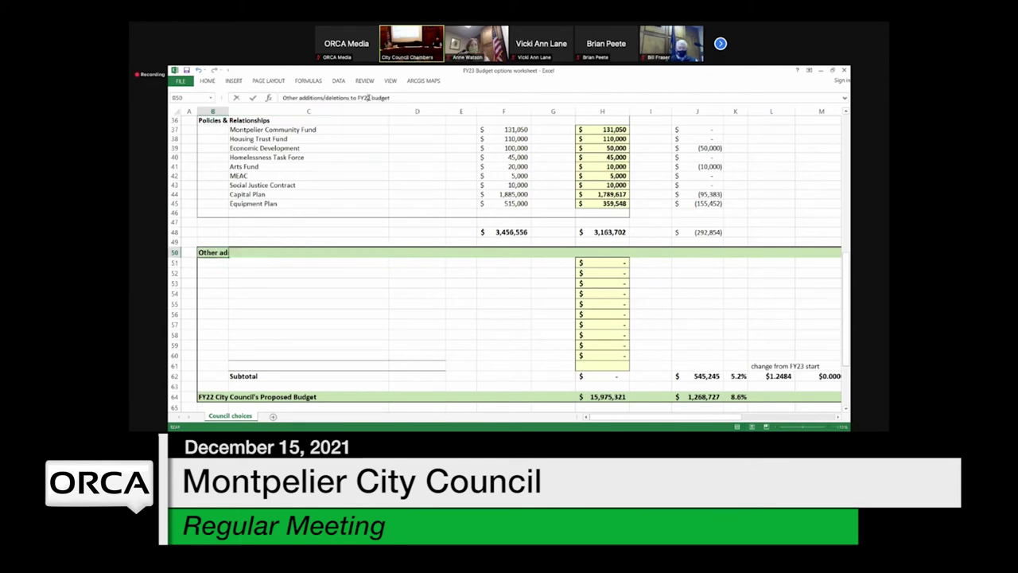
key(BackSpace)
text(3)
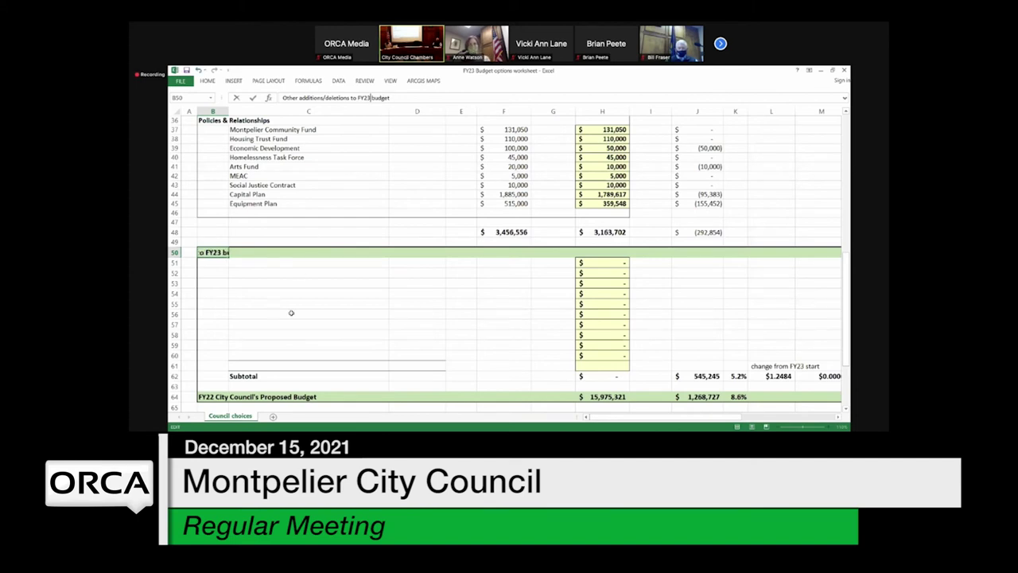
click(290, 335)
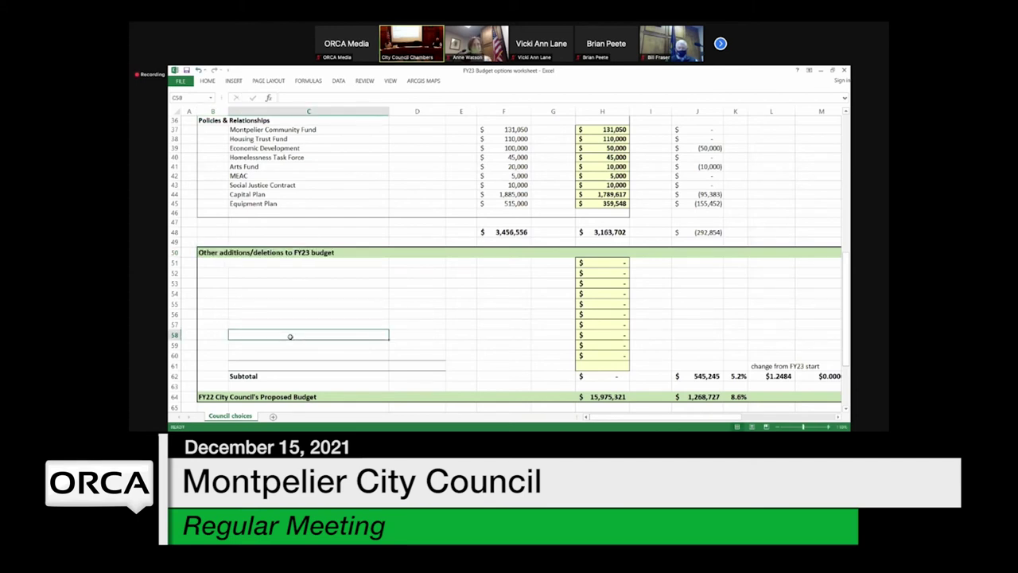
Enter "Committee Stipends" in C51 as the first item under the other additions/deletions heading.
click(271, 267)
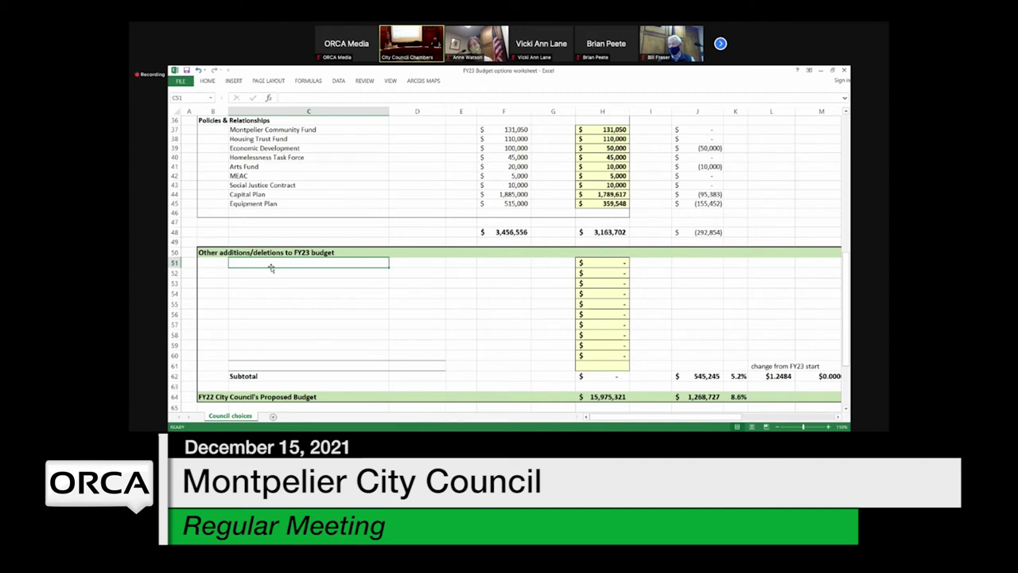
text(Comm)
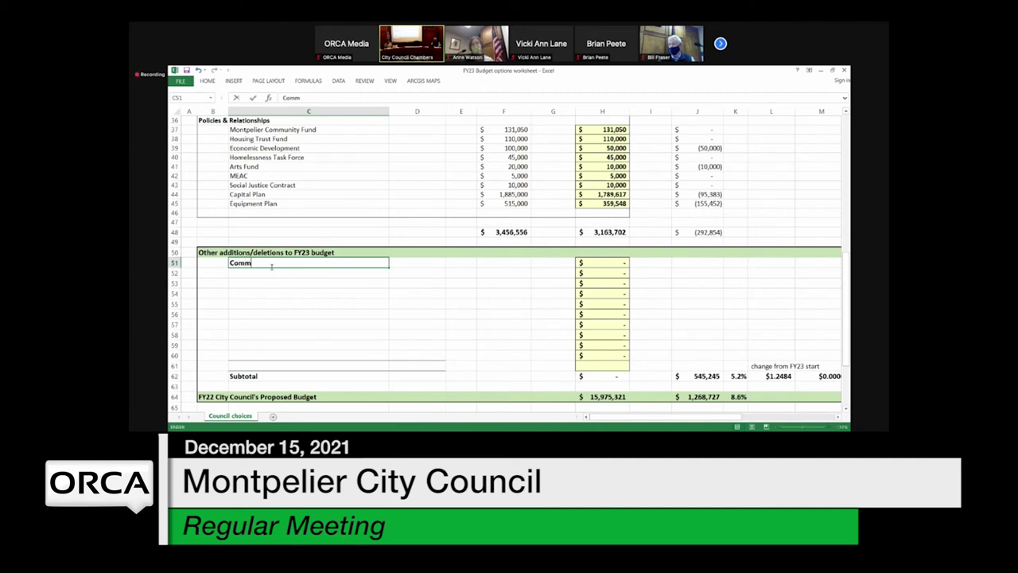
text(ittee Stipends)
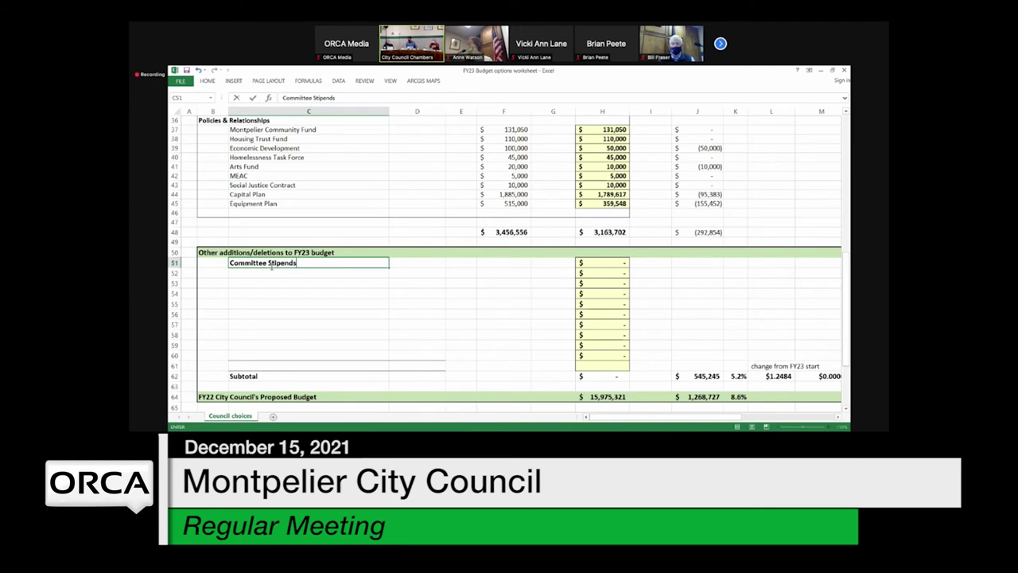
key(Return)
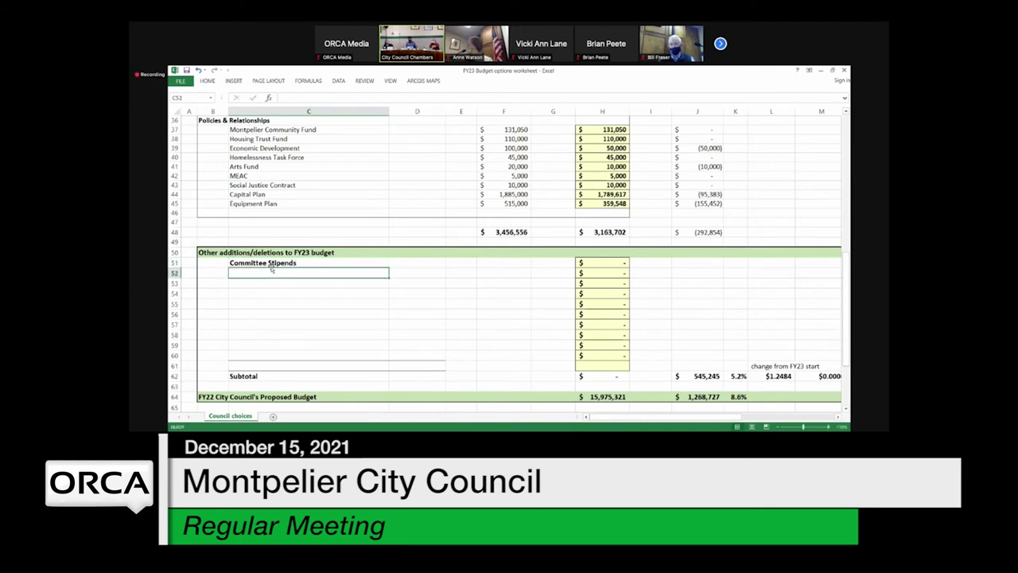
Set the Committee Stipends amount in H51 to 30000.
click(271, 265)
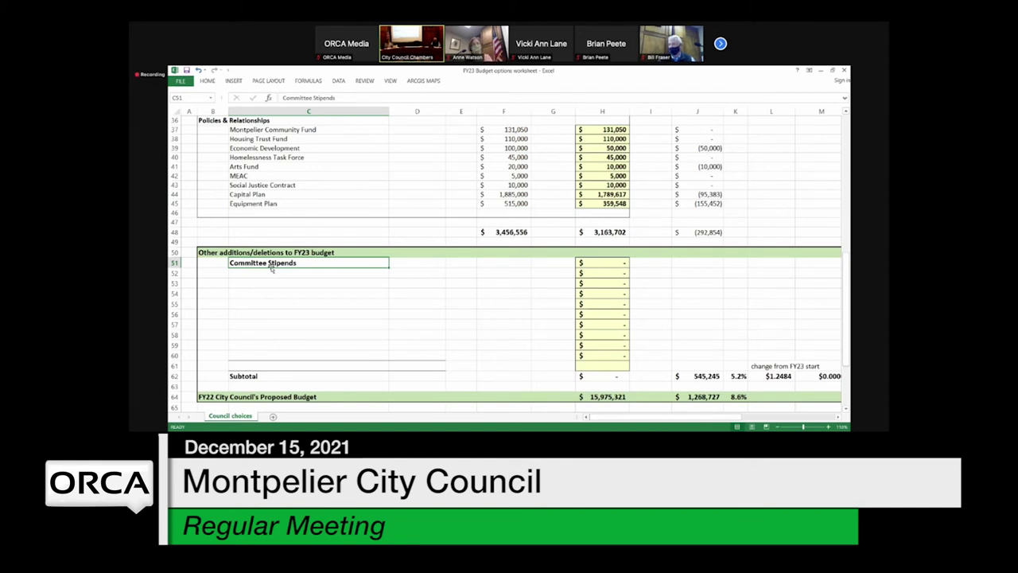
key(Right)
key(Right)
key(Right)
key(Right)
key(Right)
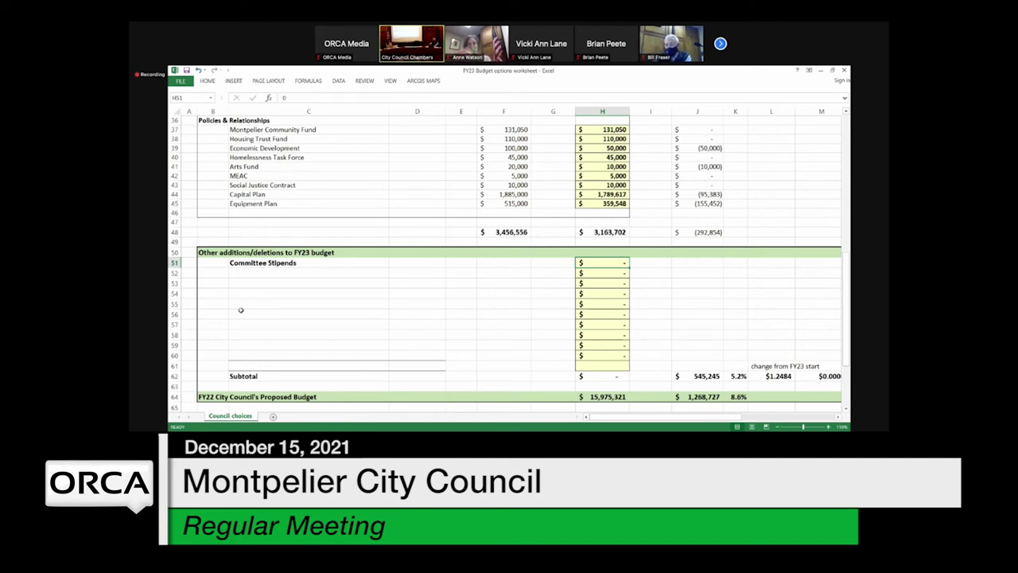
text(30000)
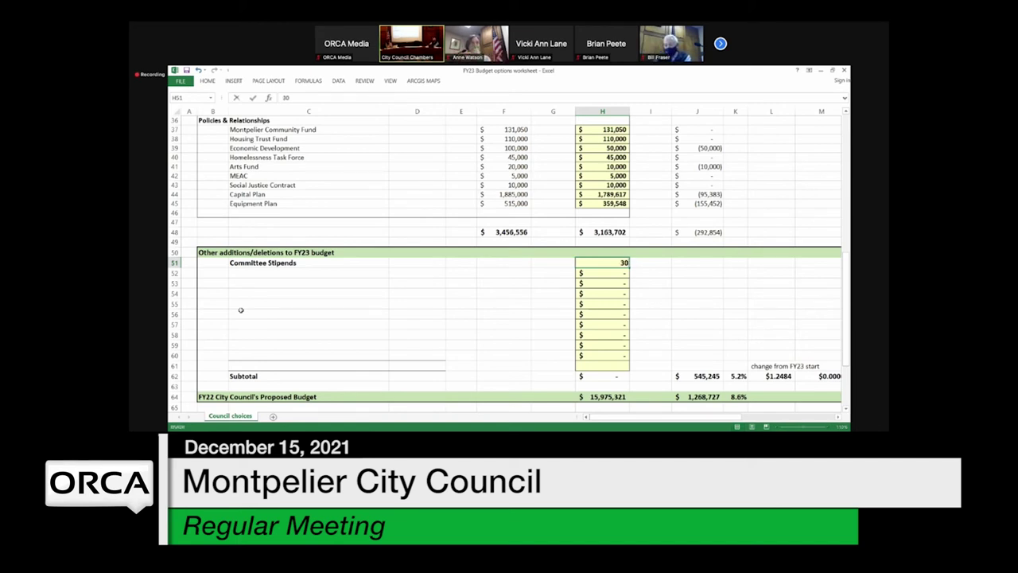
key(Return)
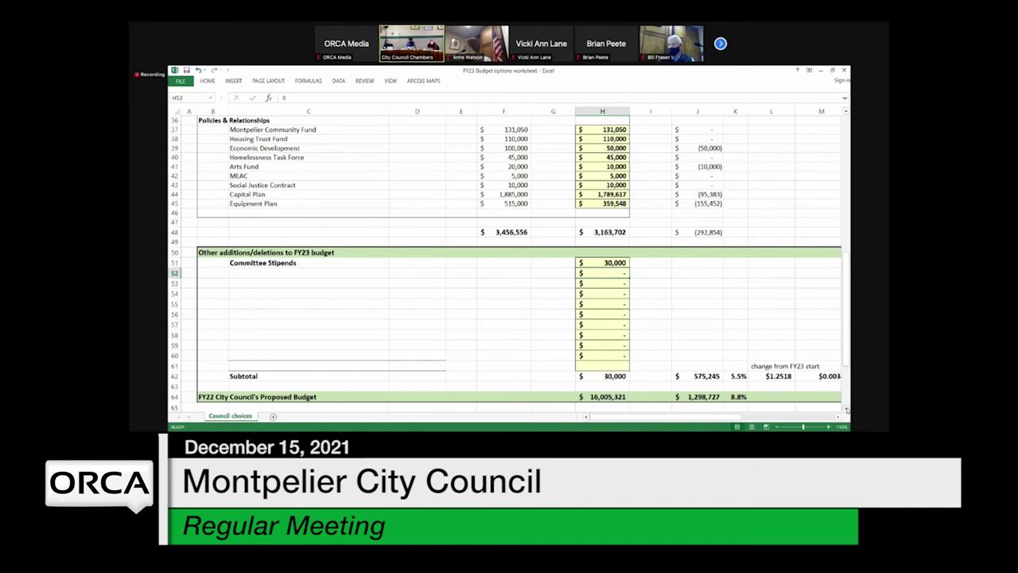
Add a "Lobbying Firm" item in C52 with an amount of 15000 in H52.
click(846, 410)
click(846, 410)
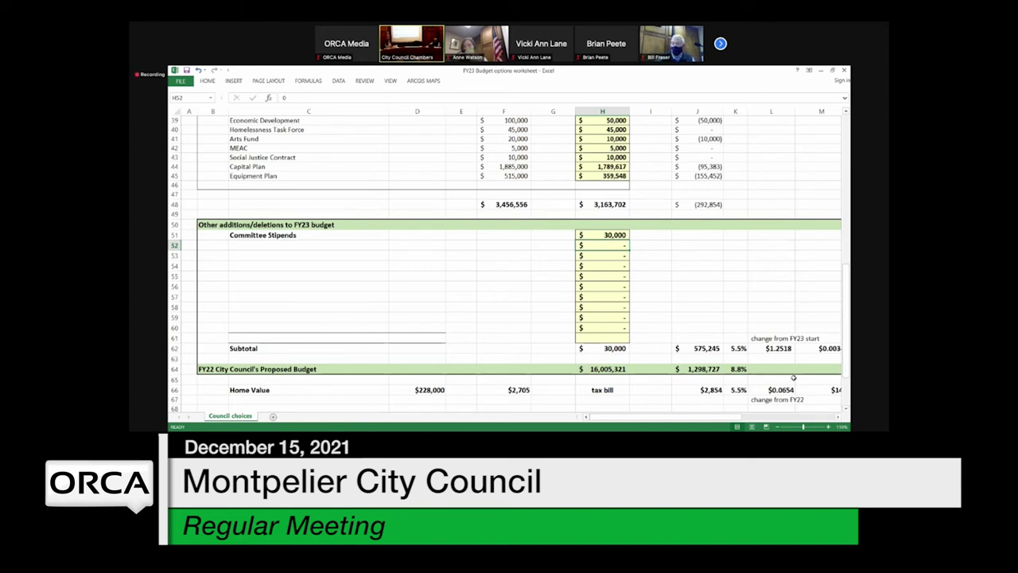
click(288, 245)
text(Lob)
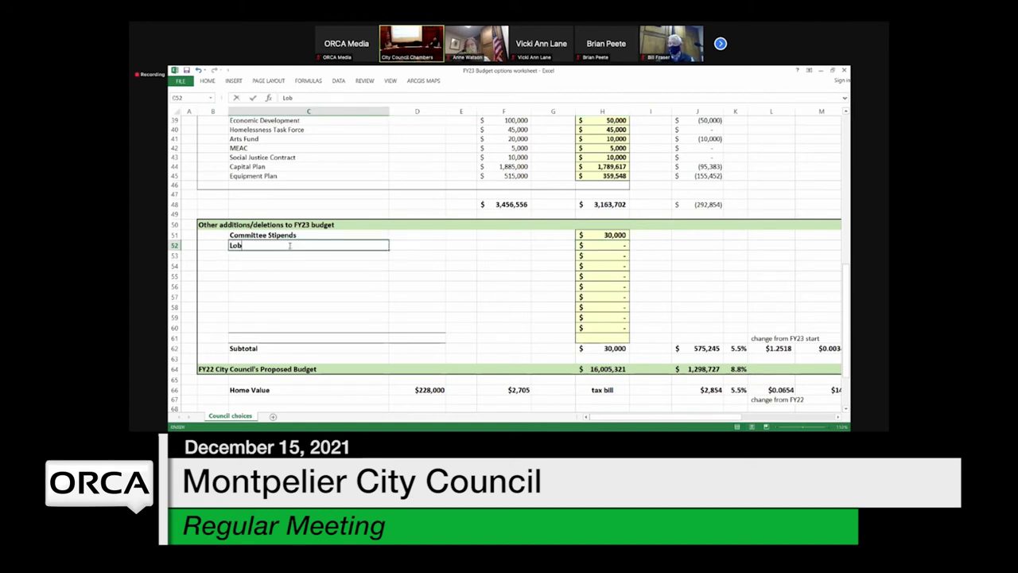
text(bying Firm)
key(Tab)
key(Tab)
key(Tab)
key(Tab)
key(Tab)
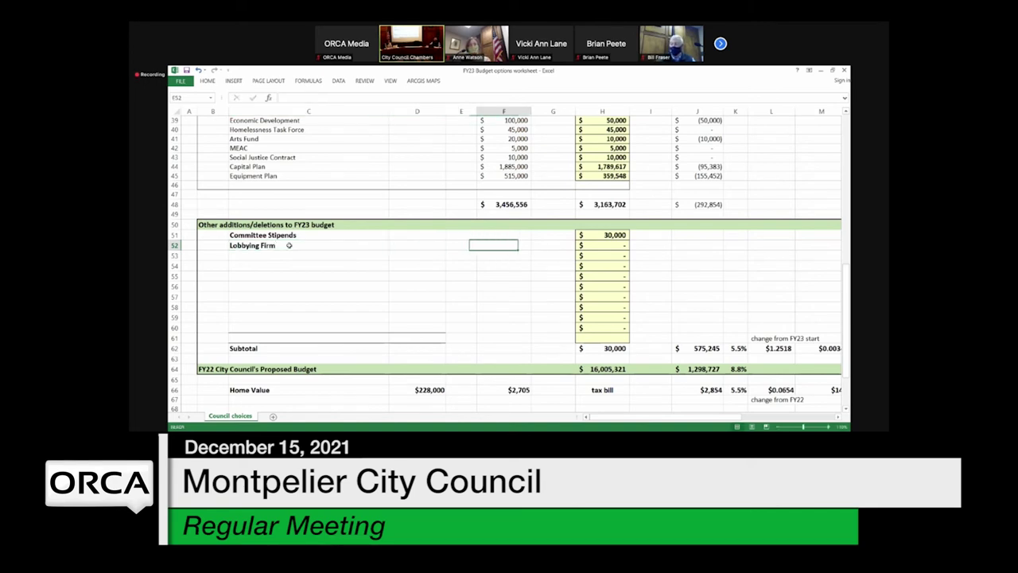
text(15000)
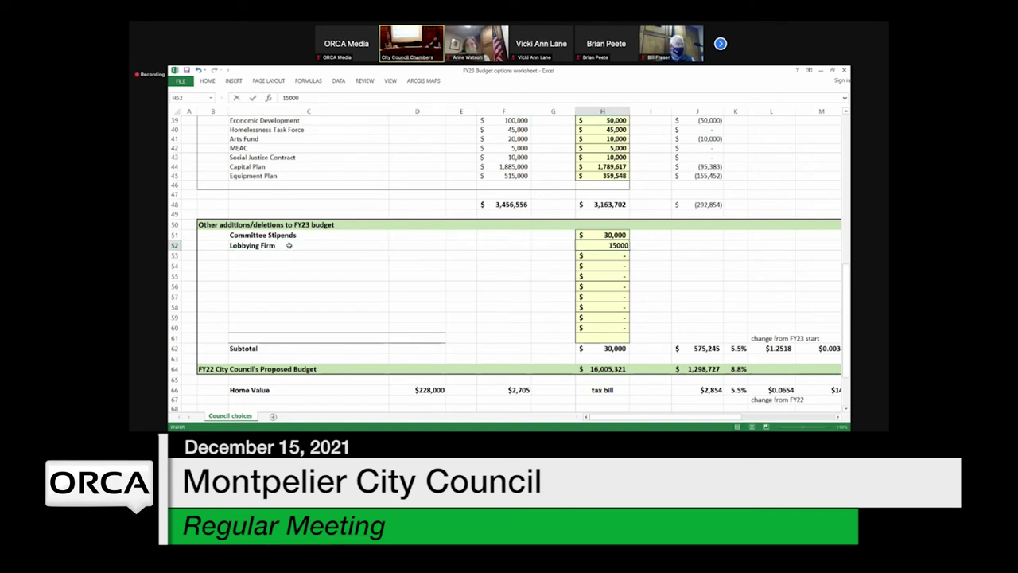
key(Return)
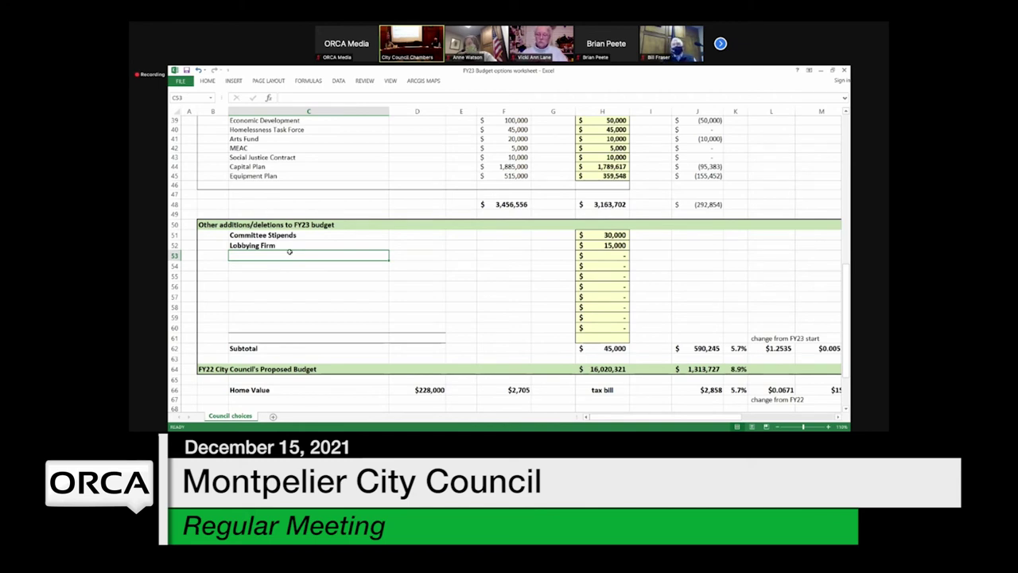
Enter "Conservation Commission" in C53 as the item below Lobbying Firm.
text(Con)
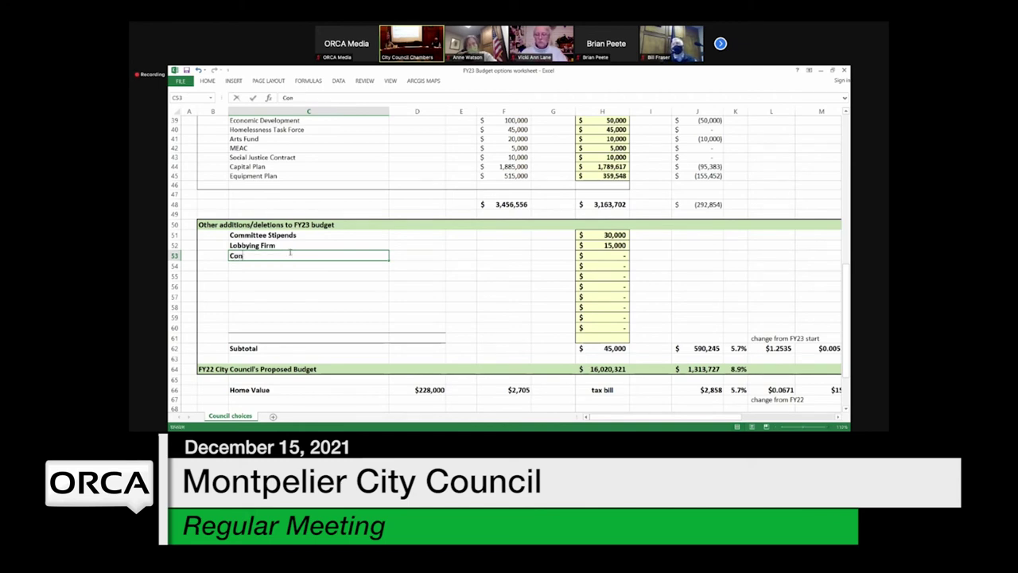
text(cur)
key(BackSpace)
key(BackSpace)
key(BackSpace)
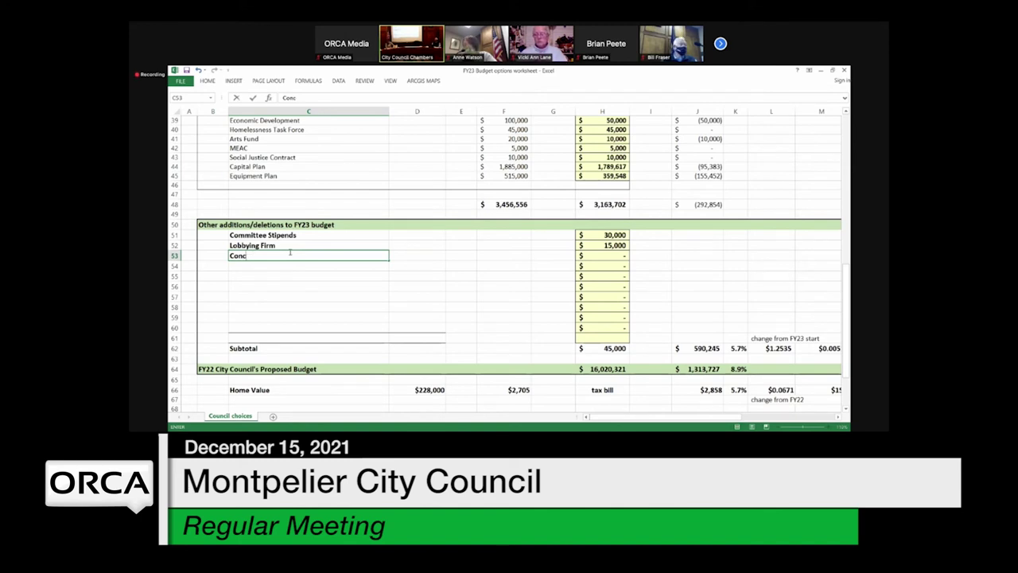
text(servat)
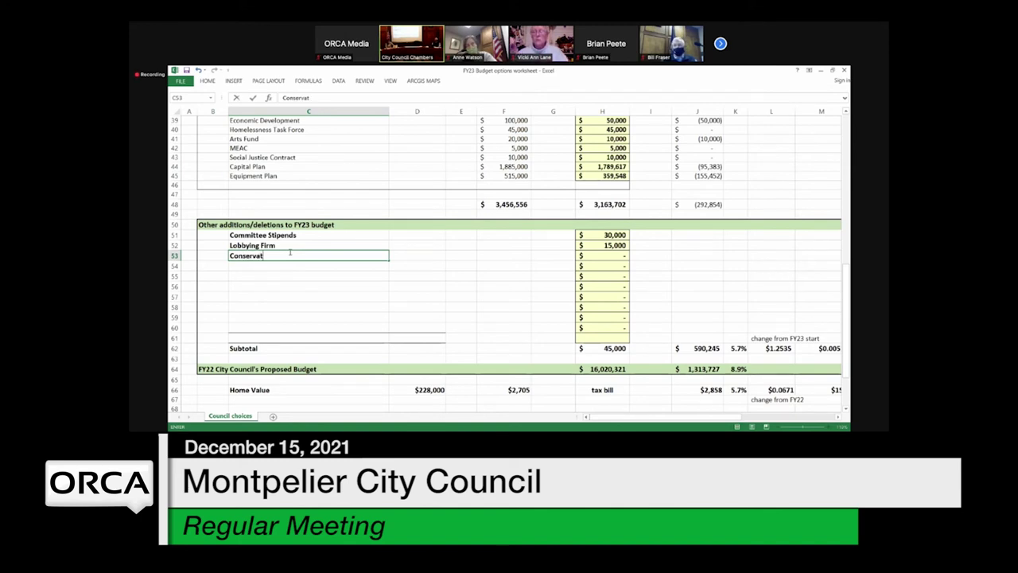
text(ion Commis)
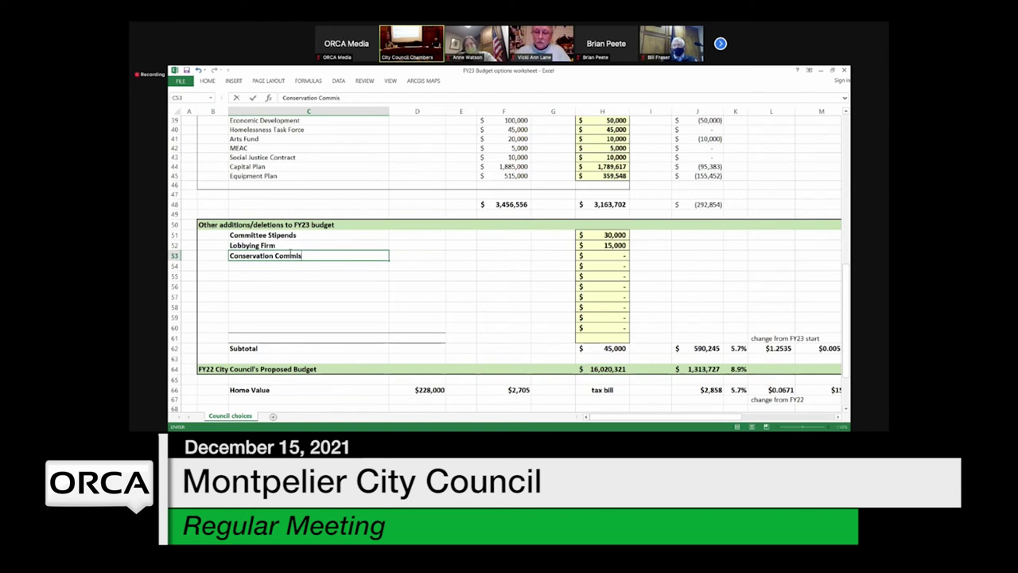
text(sion)
Set the Conservation Commission amount in H53 to 10000.
key(Tab)
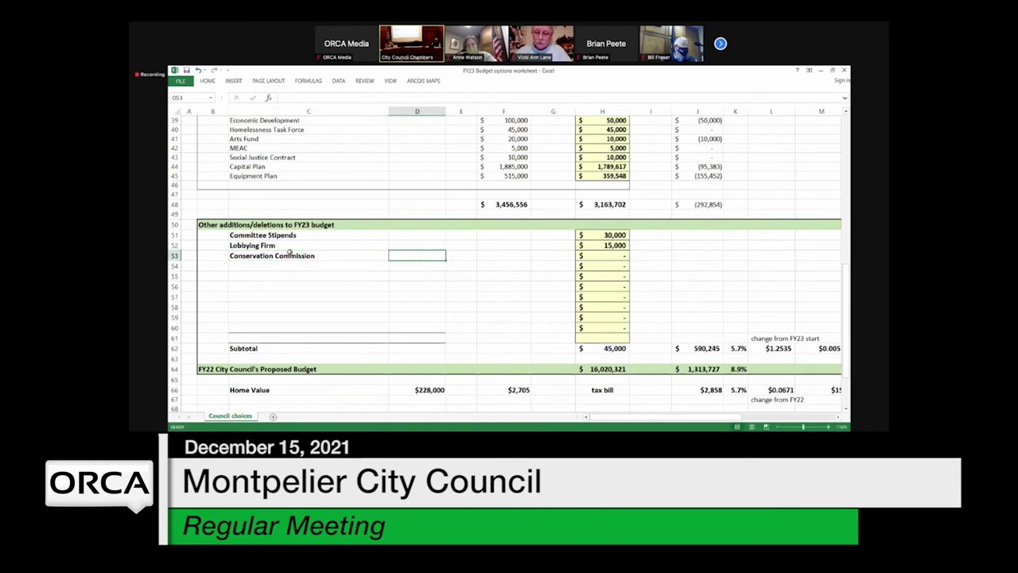
key(Tab)
key(Tab)
key(Tab)
key(Tab)
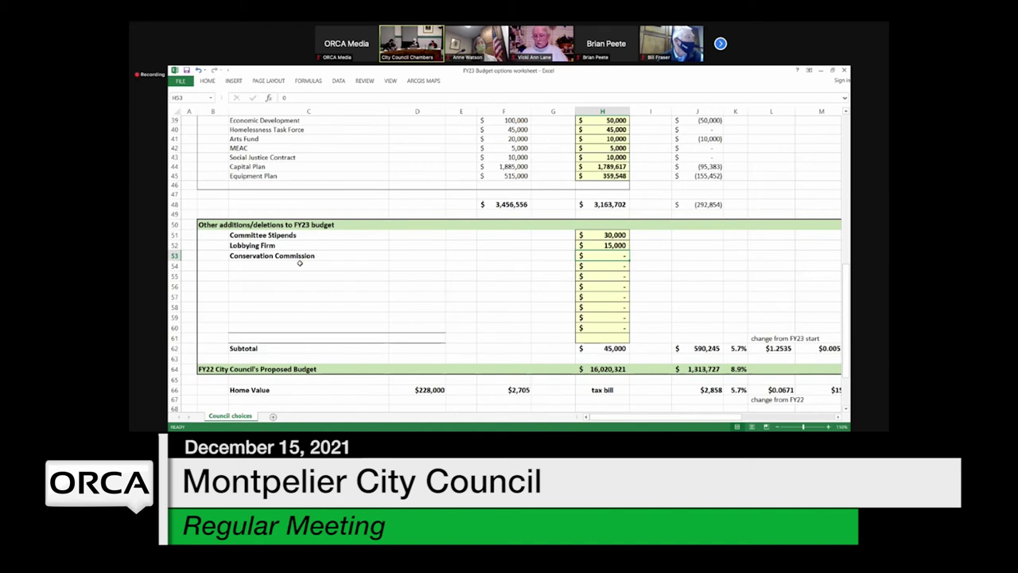
text(10000)
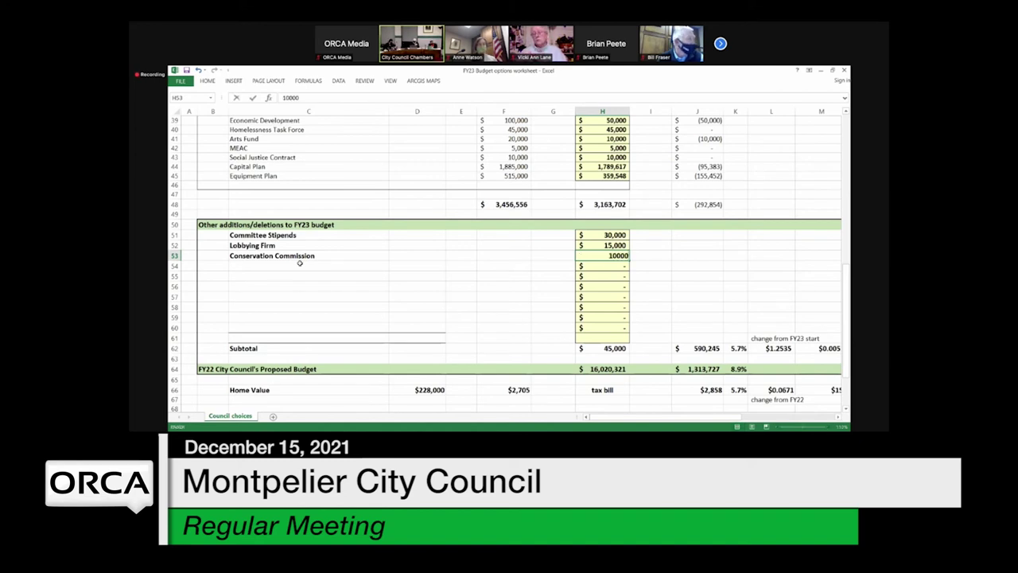
click(299, 265)
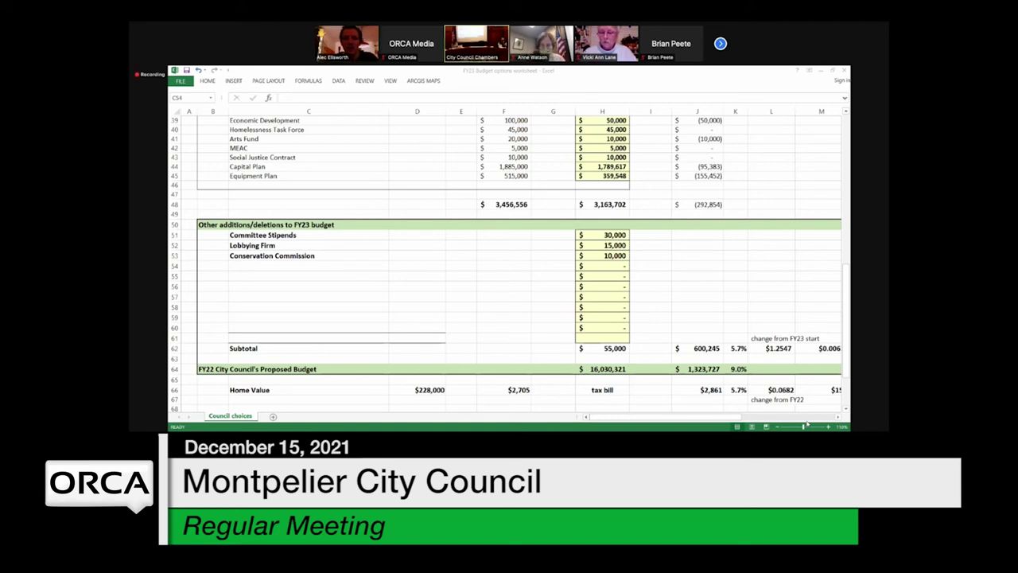
Replace the Conservation Commission label in C53 with "Parks Plans".
click(707, 275)
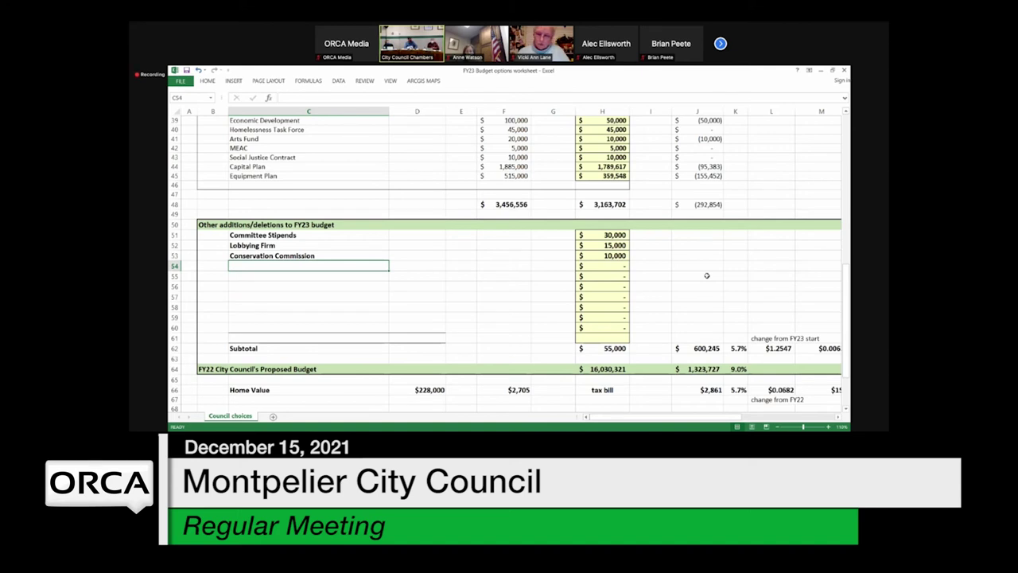
click(322, 256)
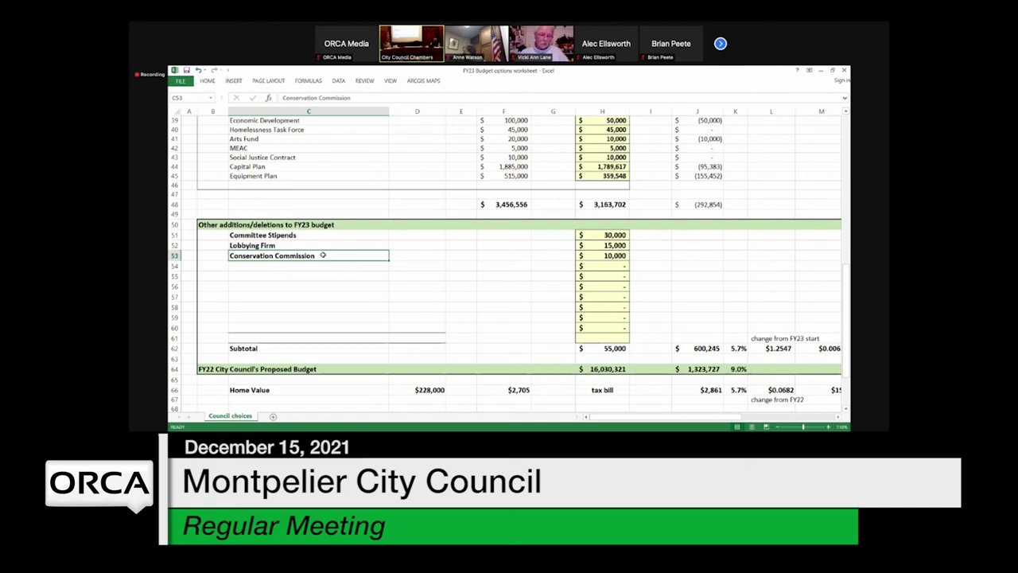
key(BackSpace)
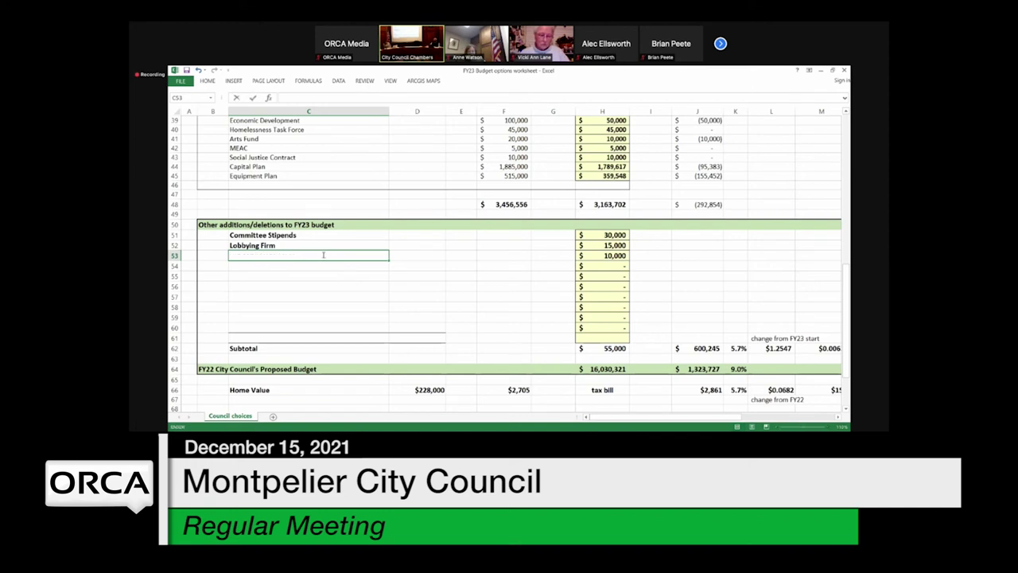
text(Parks)
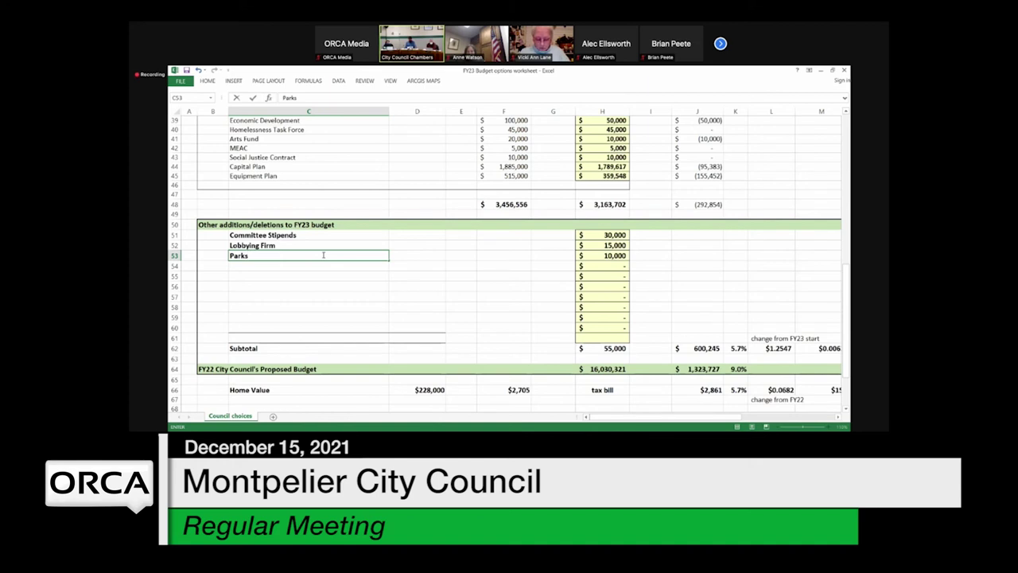
text( PLan)
key(BackSpace)
key(BackSpace)
key(BackSpace)
text(lans)
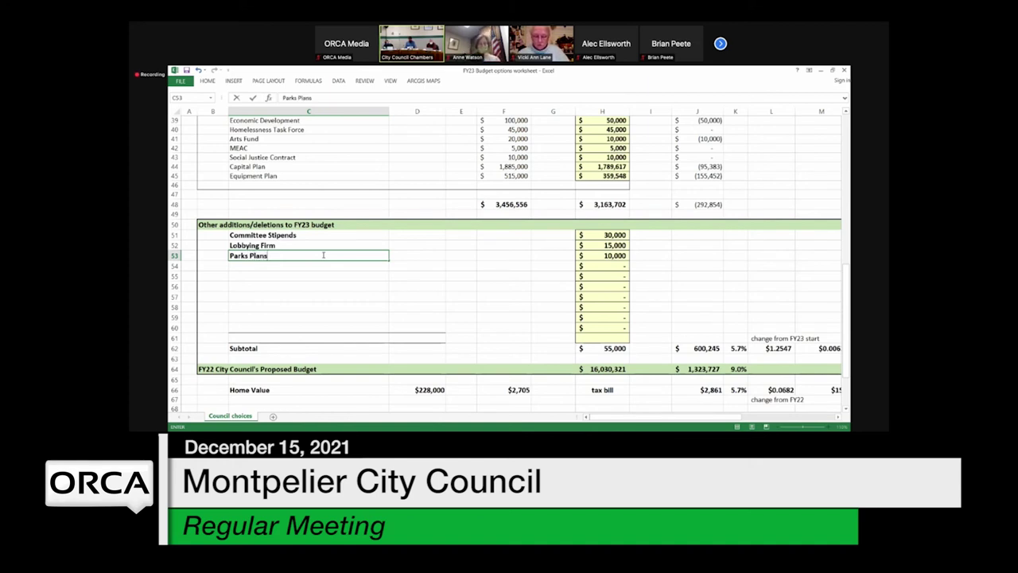
Set the Parks Plans amount in H53 to 5000.
key(Tab)
key(Tab)
key(Right)
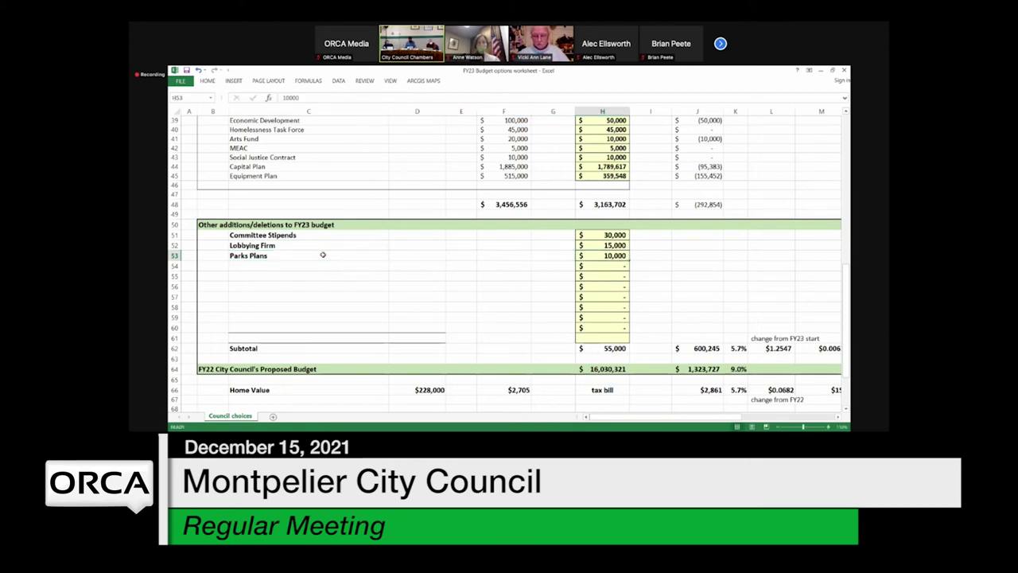
text(5000)
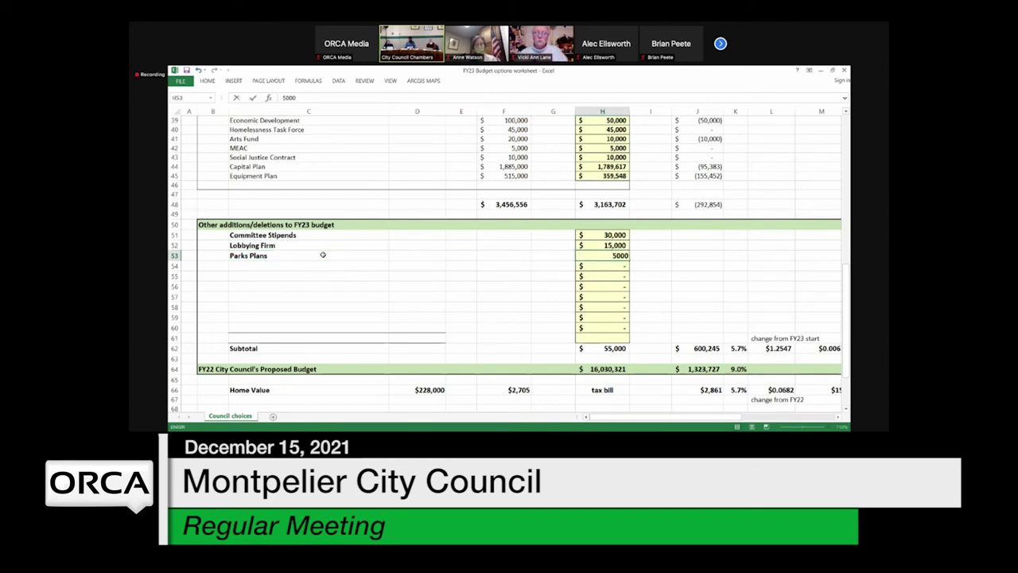
key(Return)
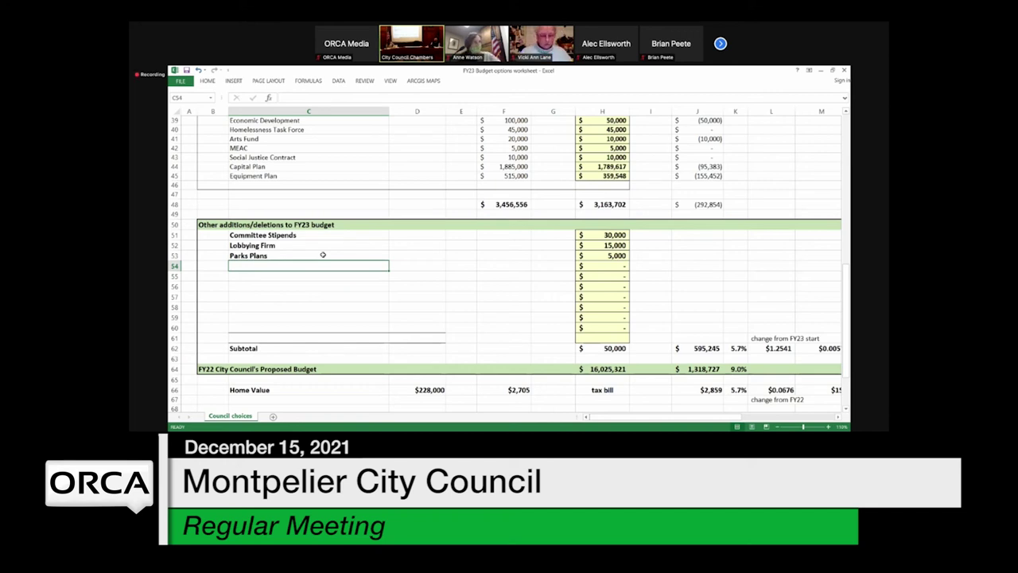
Enter "Energy Coordinator" in C54 as the item below Parks Plans.
text(Ene)
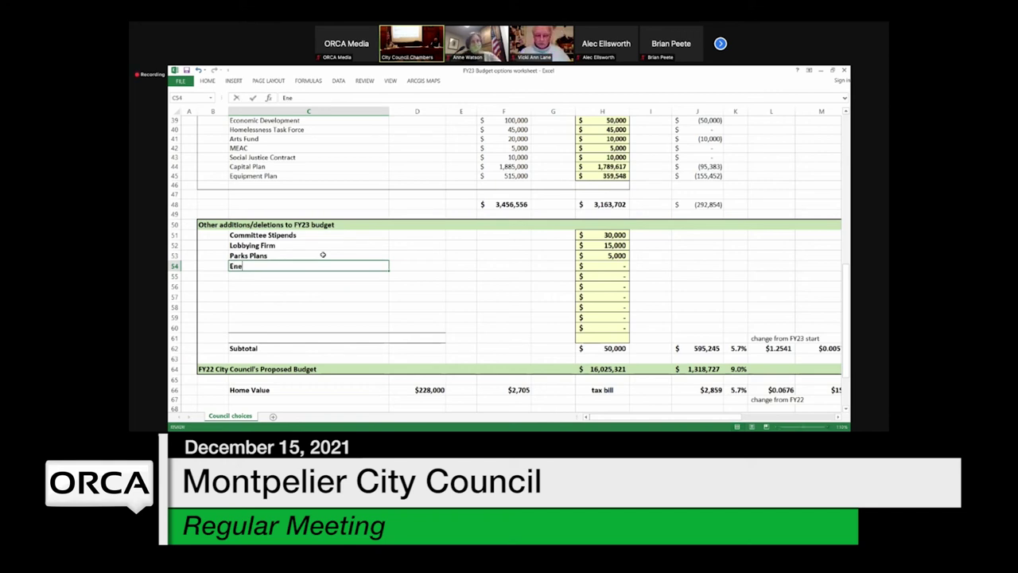
text(rgy Coor)
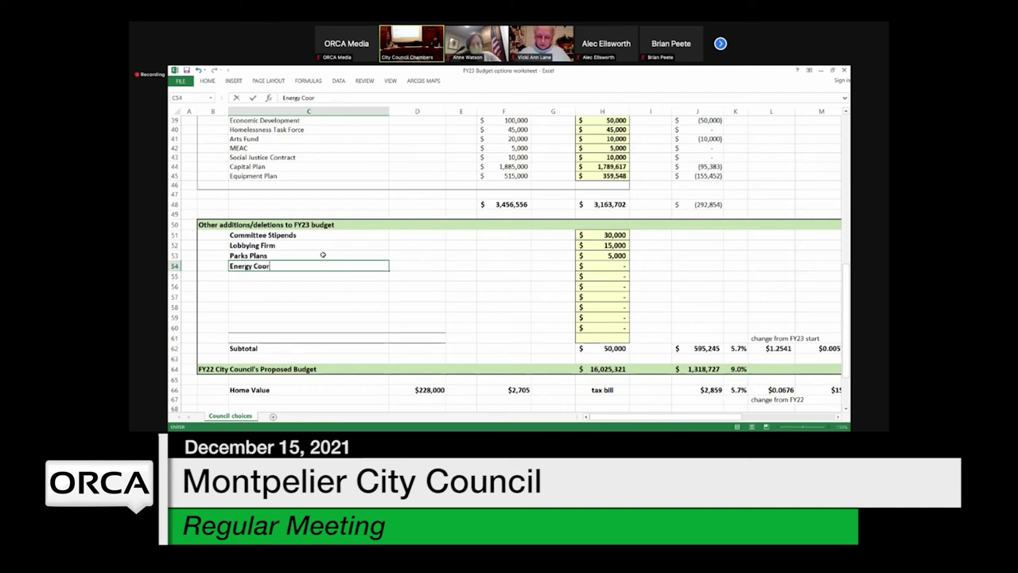
text(dinator)
Set the Energy Coordinator amount in H54 to 100000.
key(Tab)
key(Tab)
key(Tab)
key(Tab)
key(Tab)
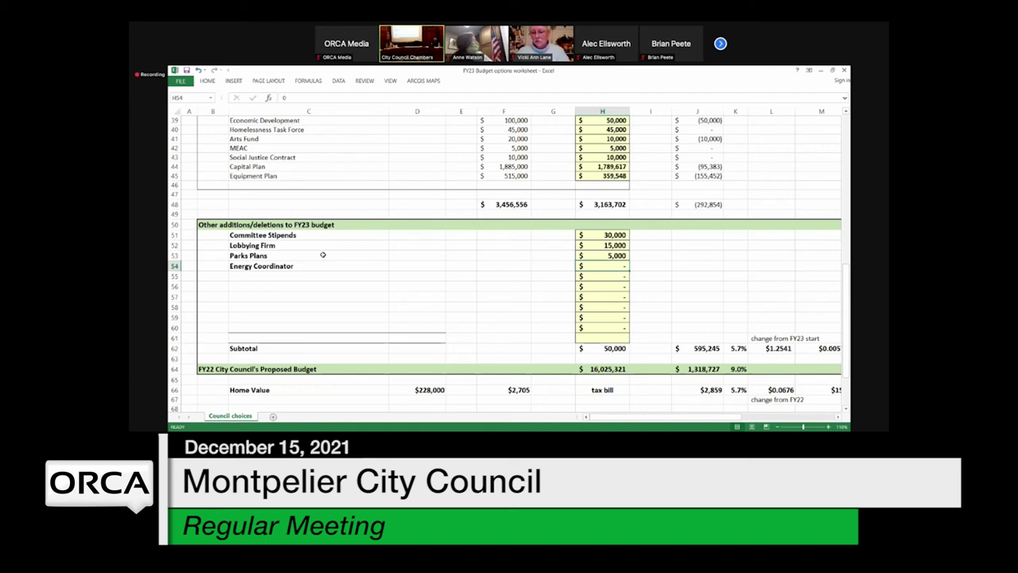
text(100,00)
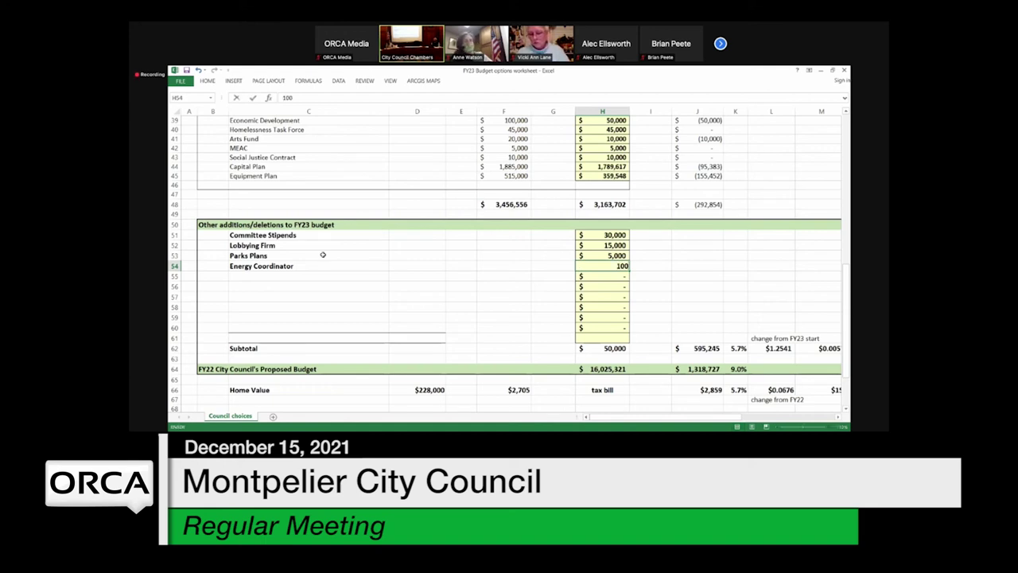
text(0)
key(Return)
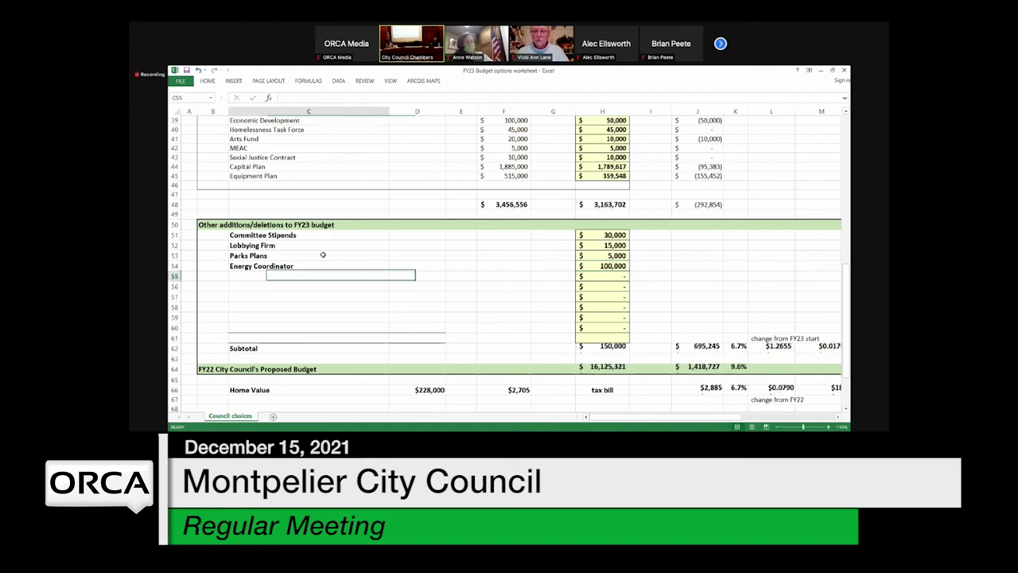
click(700, 284)
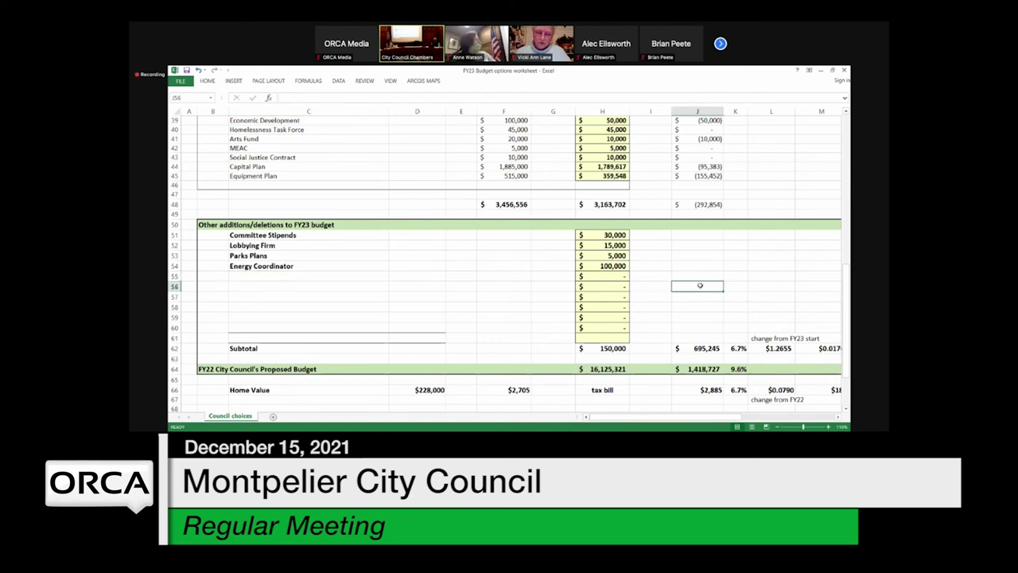
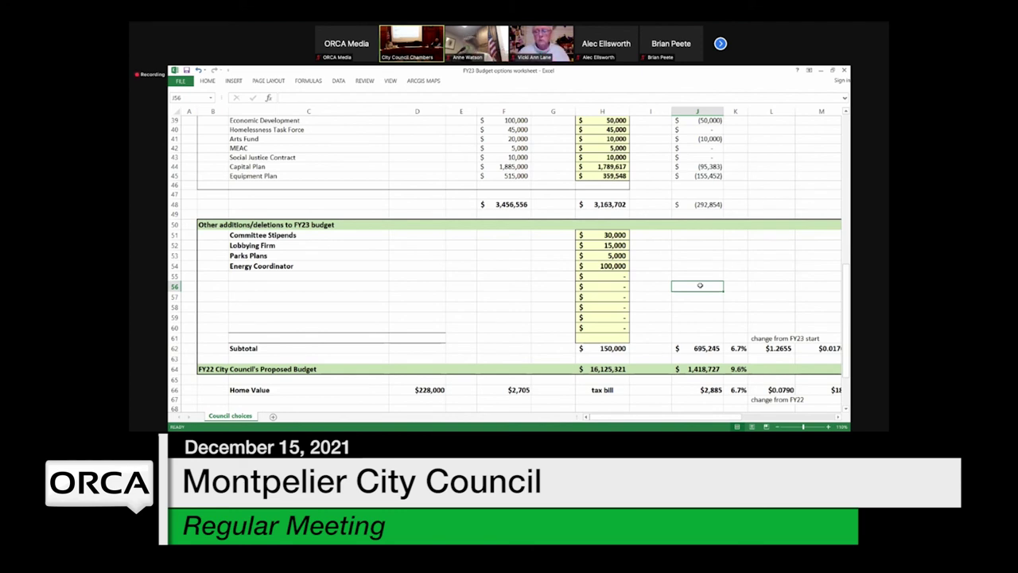
Set the amount in H55, the line below Energy Coordinator, to 500000.
click(279, 278)
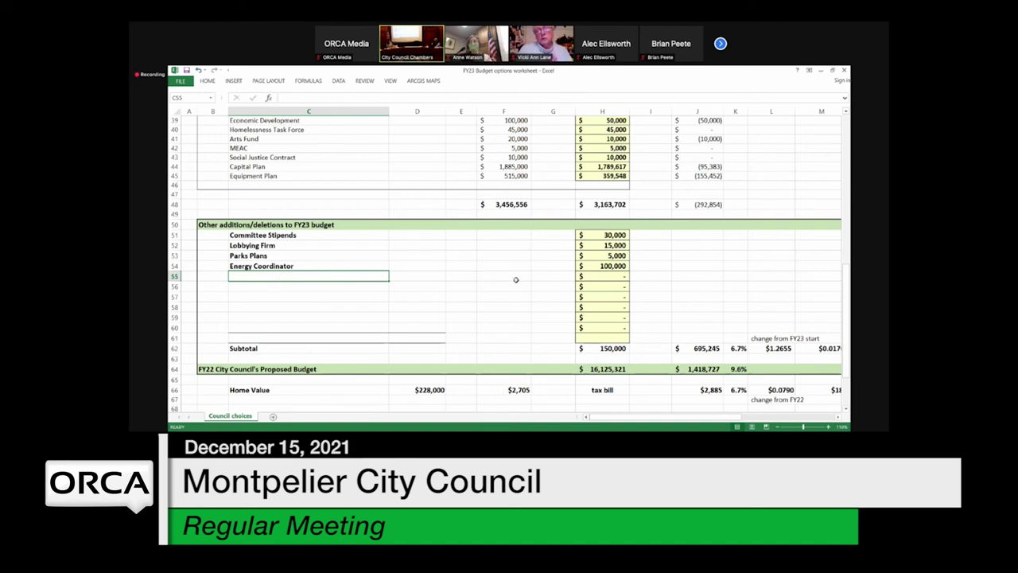
click(613, 276)
text(5)
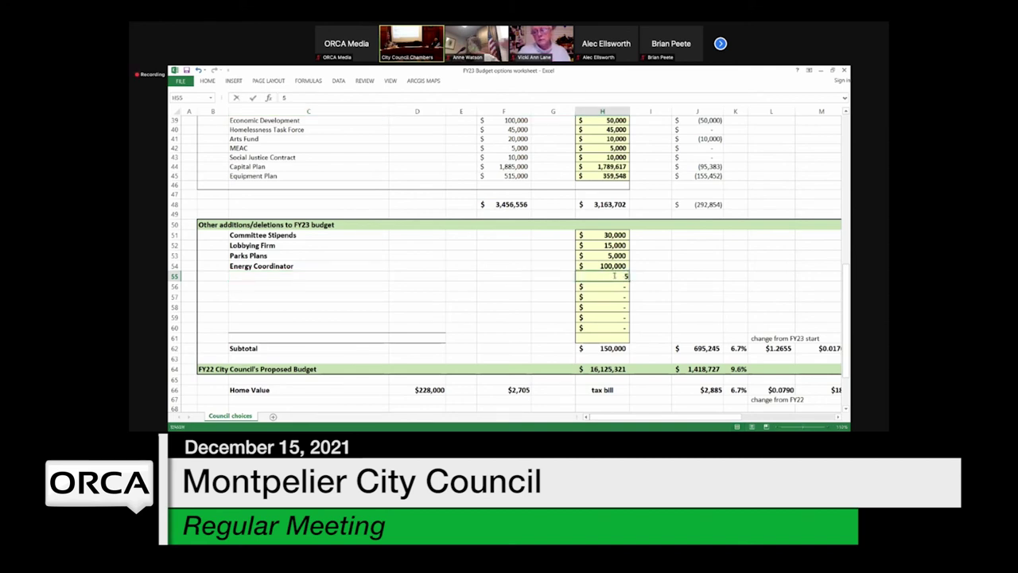
text(00,00000)
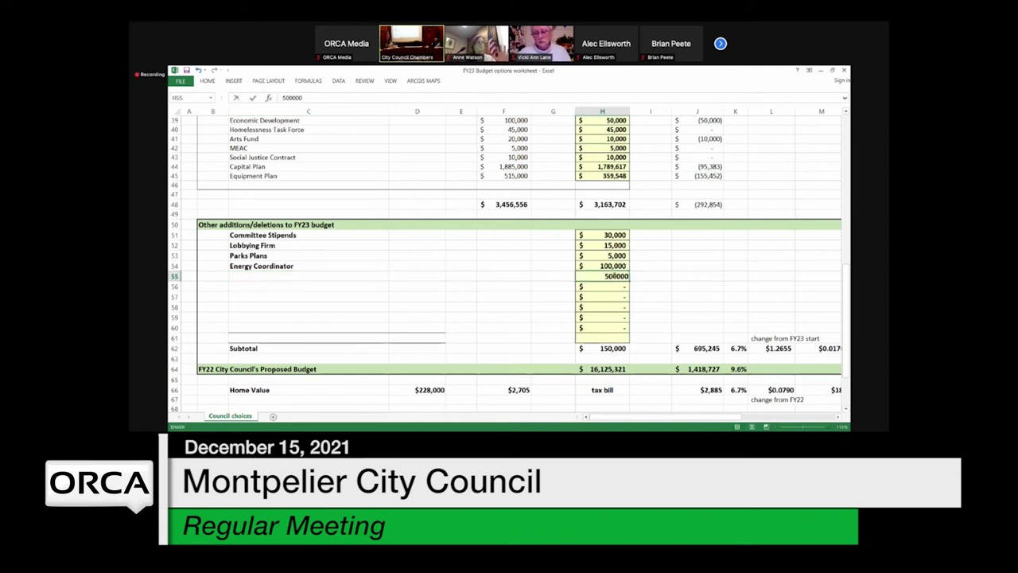
key(Return)
Correct the amount in H55 to 50000.
click(612, 276)
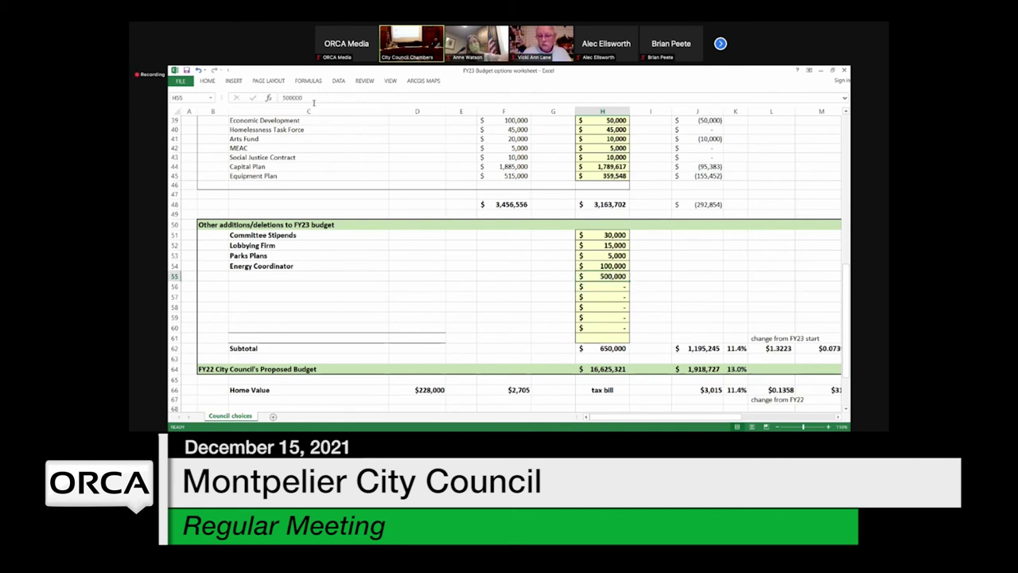
click(314, 99)
key(BackSpace)
key(Return)
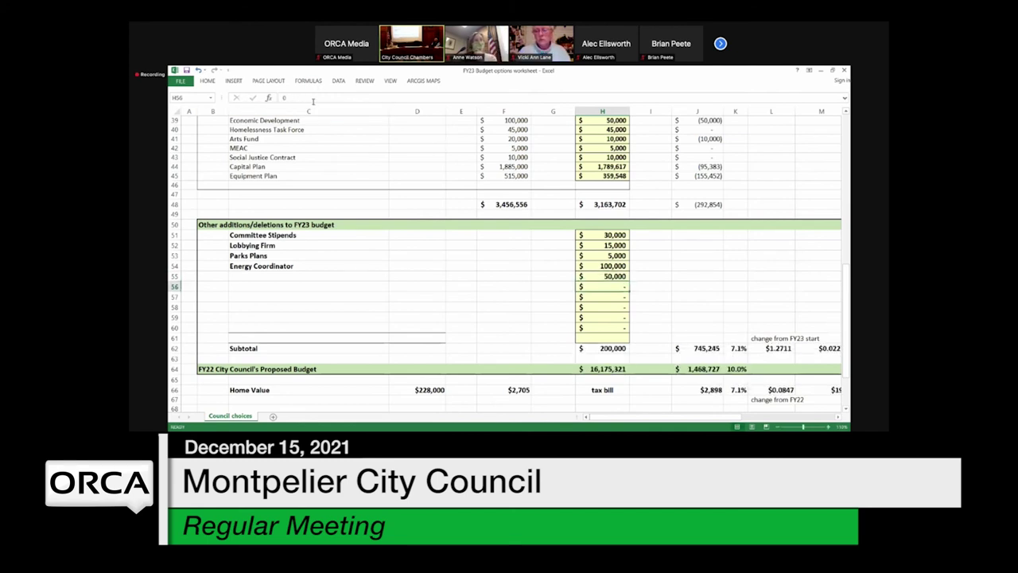
Enter "Economic Development" in C55 as the label for the item below Energy Coordinator.
click(339, 278)
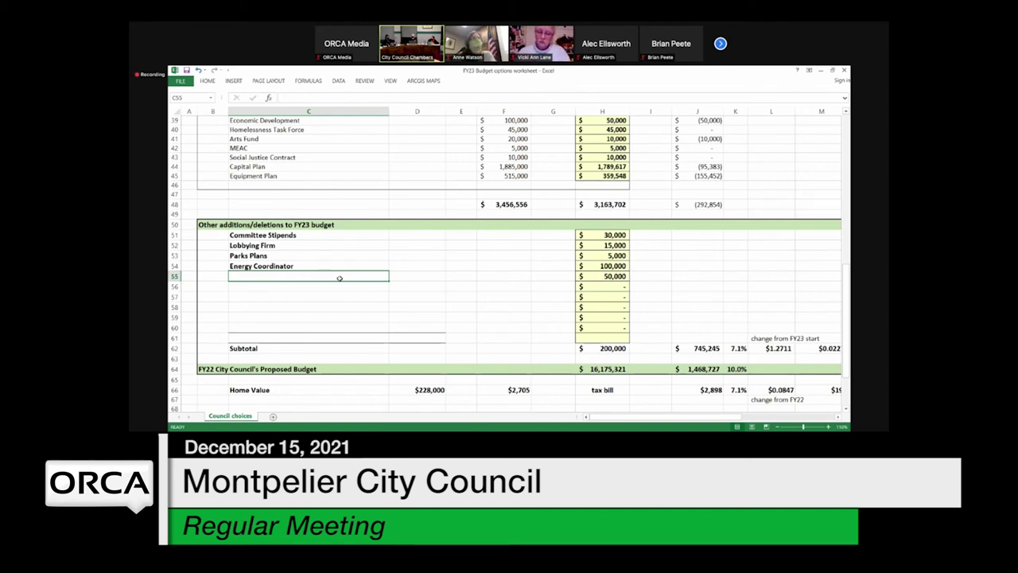
text(Ec)
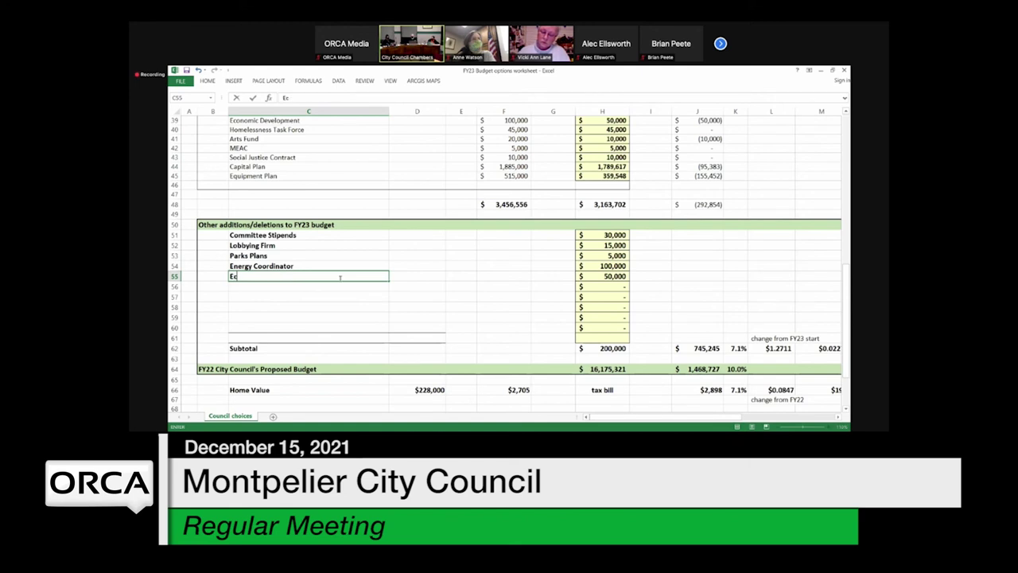
text(onomic)
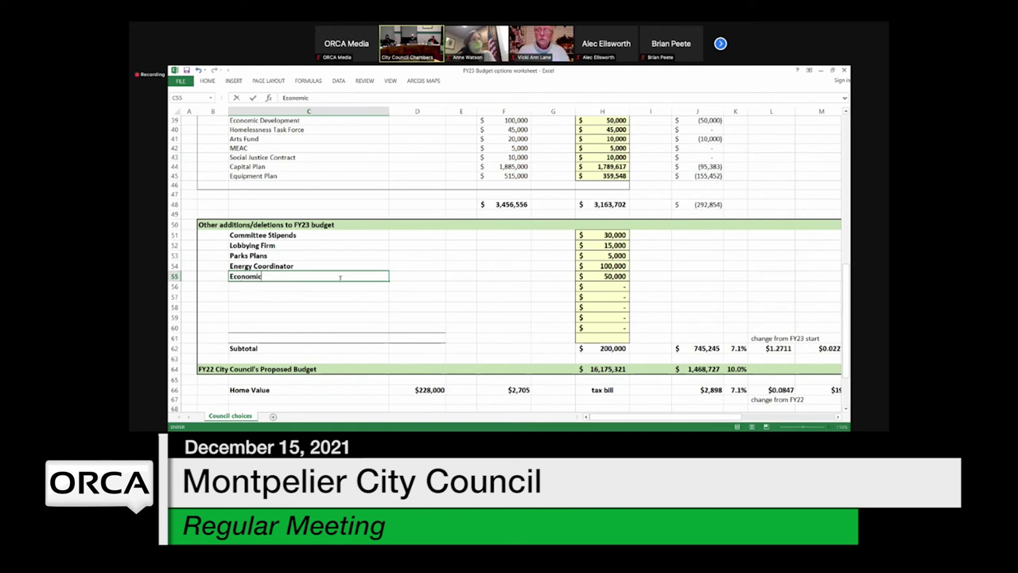
text( Development)
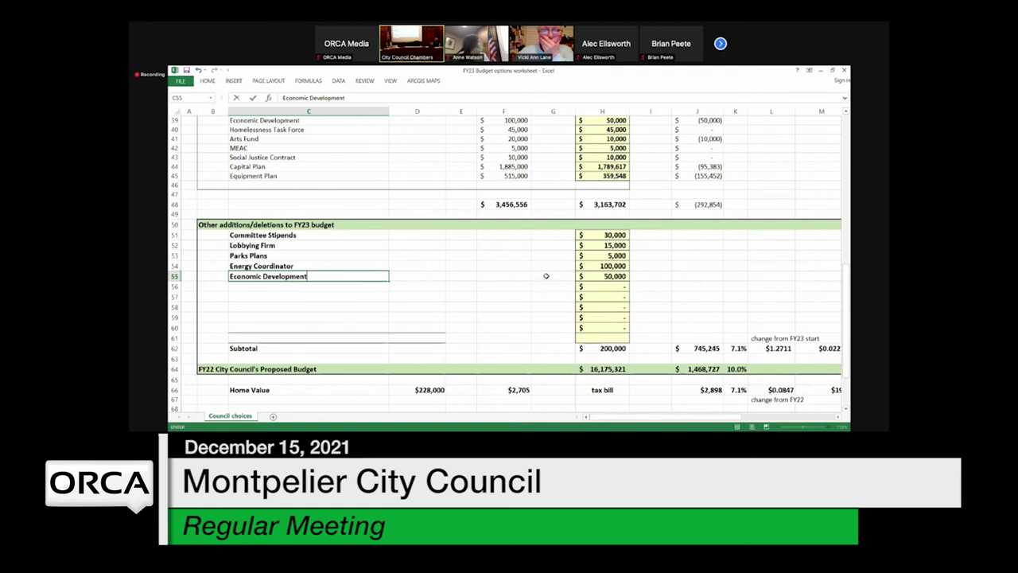
Change the Energy Coordinator amount in H54 to 50000.
click(621, 267)
text(5)
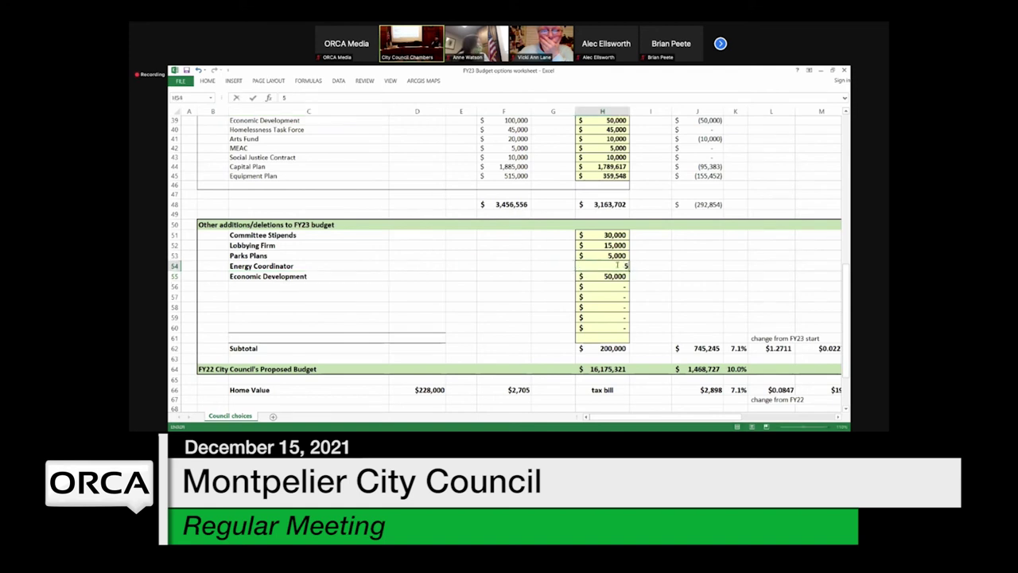
text(0000)
key(Return)
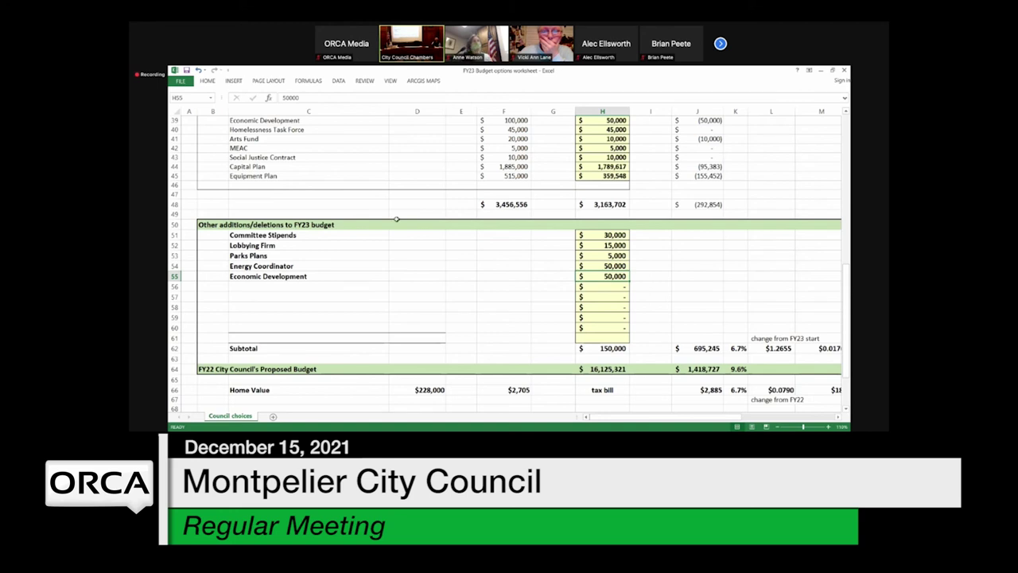
Clear the Economic Development amount in H55 and set it to 0.
click(328, 275)
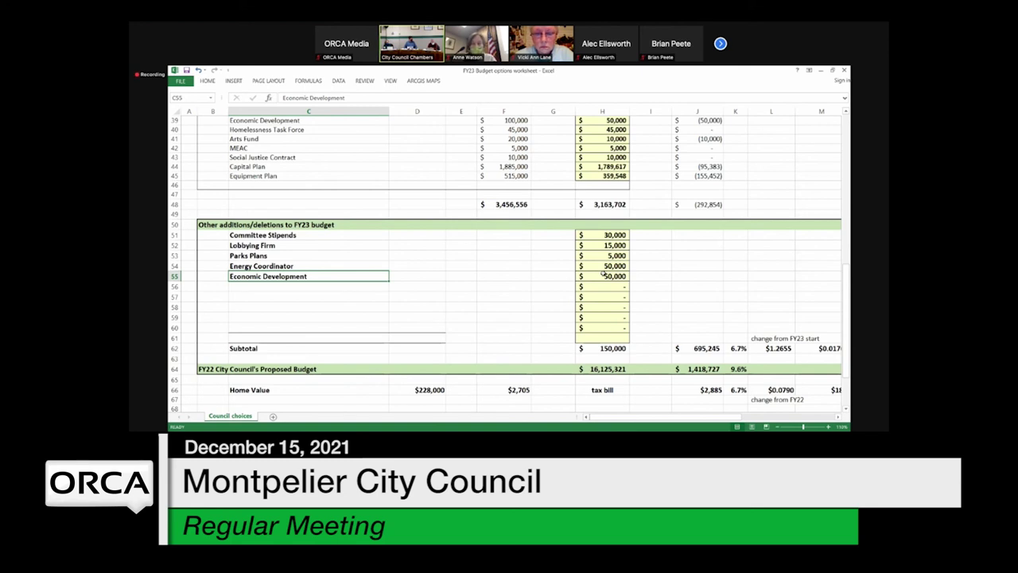
click(603, 275)
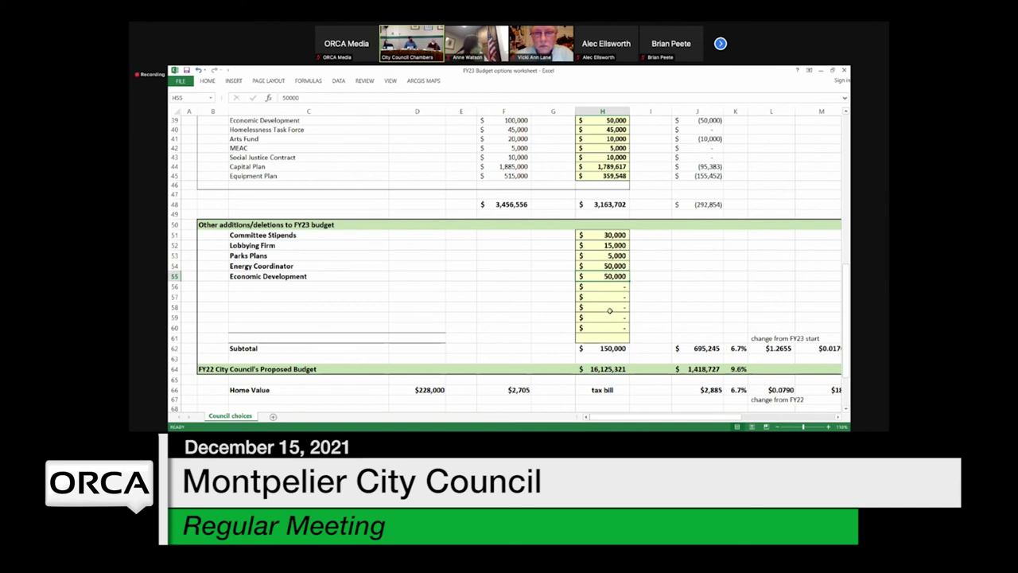
key(BackSpace)
key(Return)
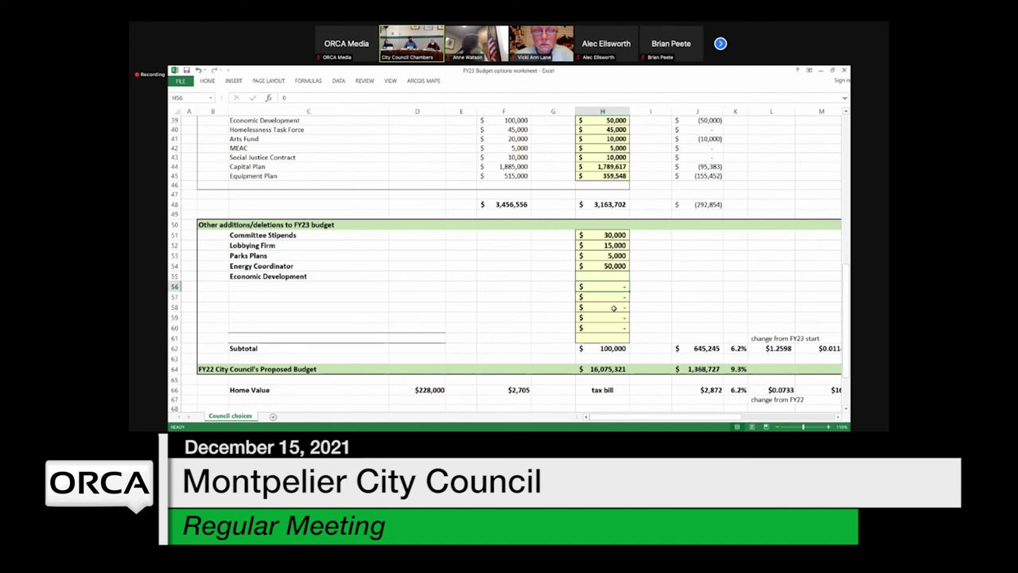
click(689, 295)
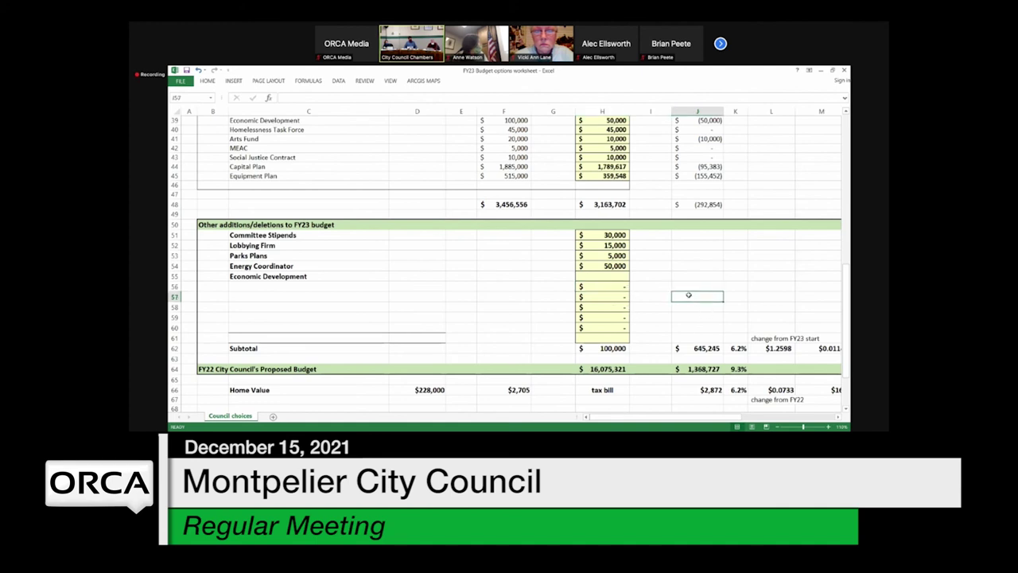
click(618, 276)
text(0)
key(Return)
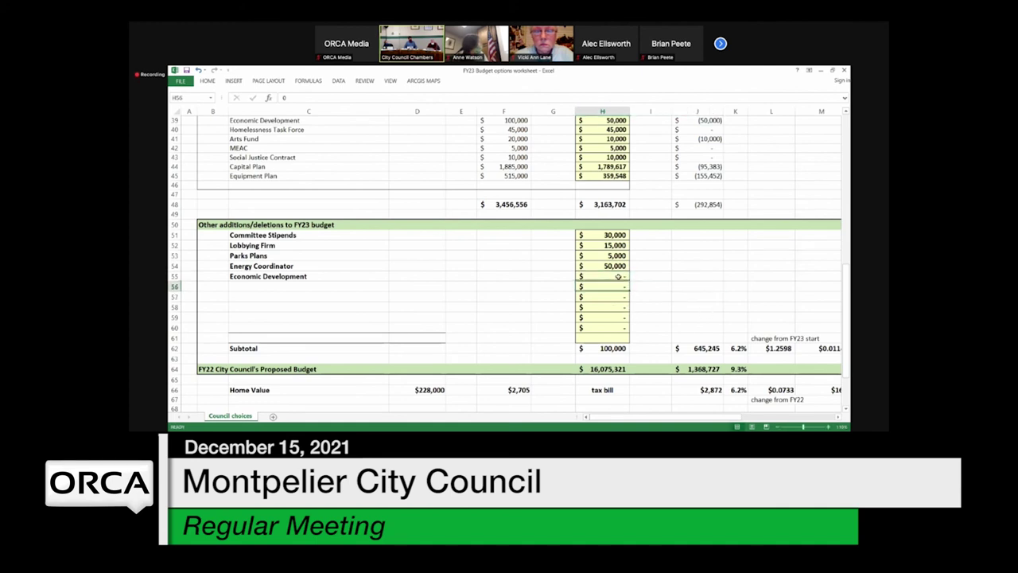
click(656, 276)
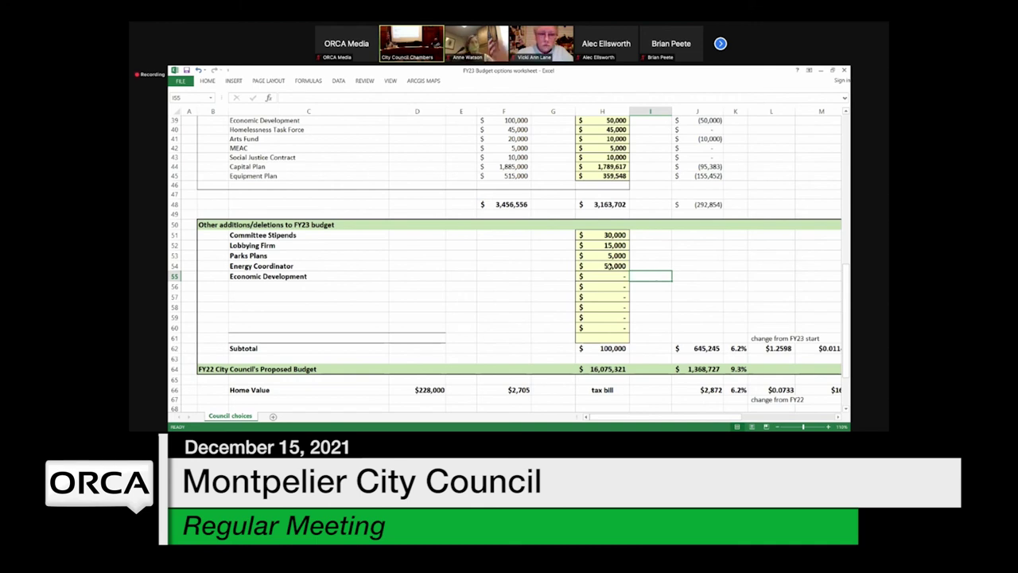
Delete the Economic Development label from C55 in the additions list.
click(599, 265)
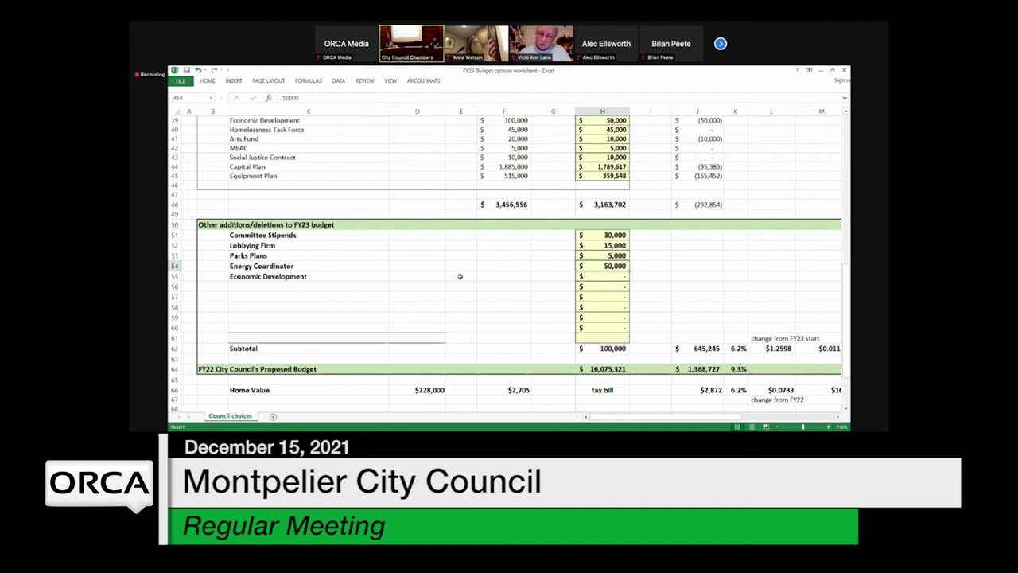
click(339, 275)
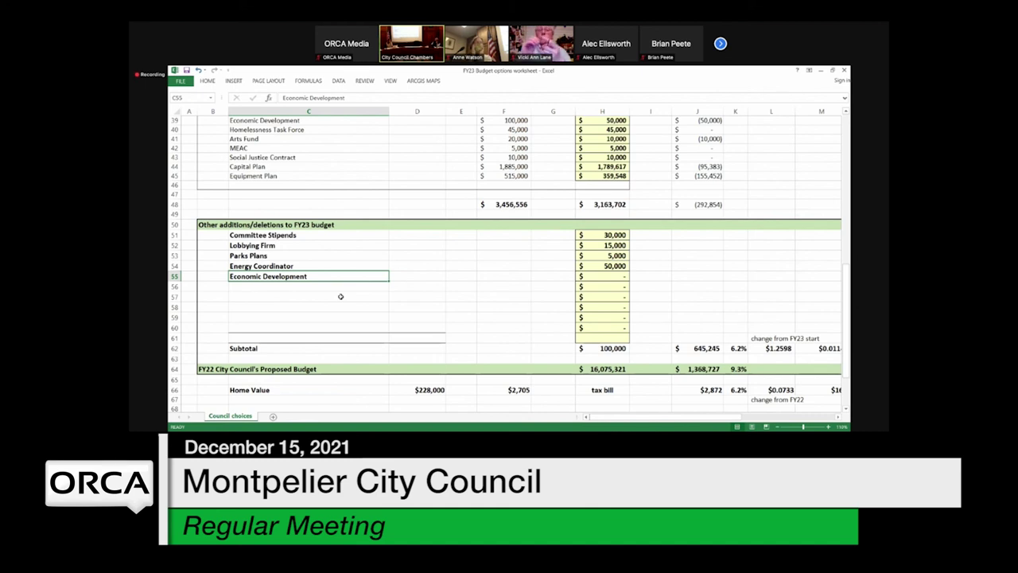
key(BackSpace)
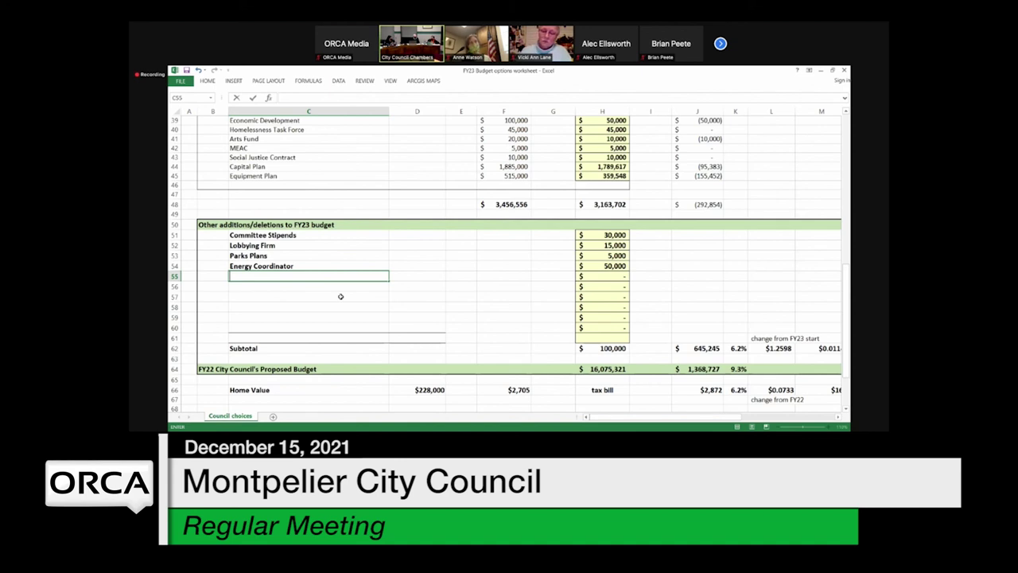
key(Escape)
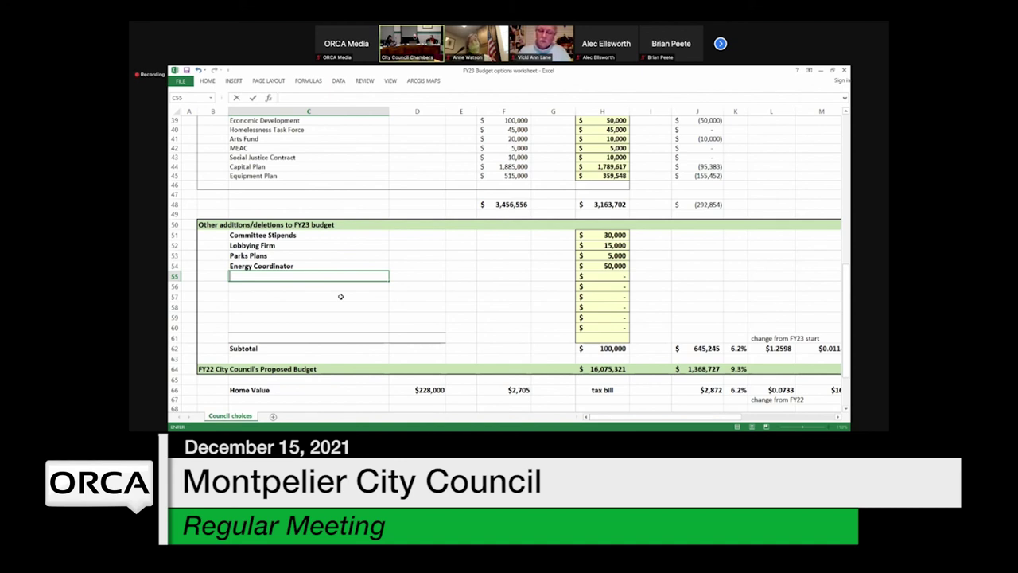
Raise the Energy Coordinator amount in H54 to 100000.
key(Up)
key(Right)
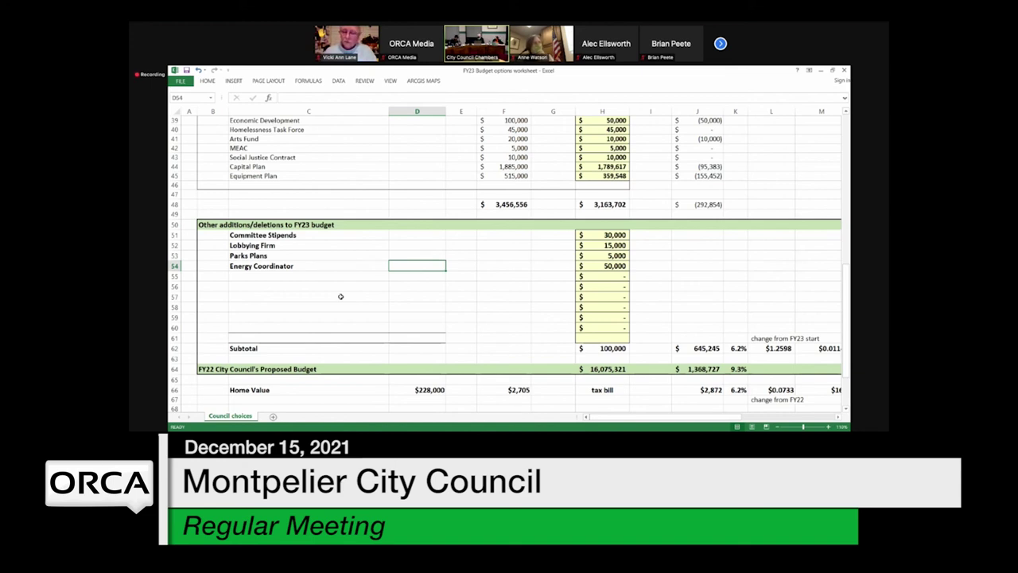
key(Right)
key(Right)
key(Right)
key(Right)
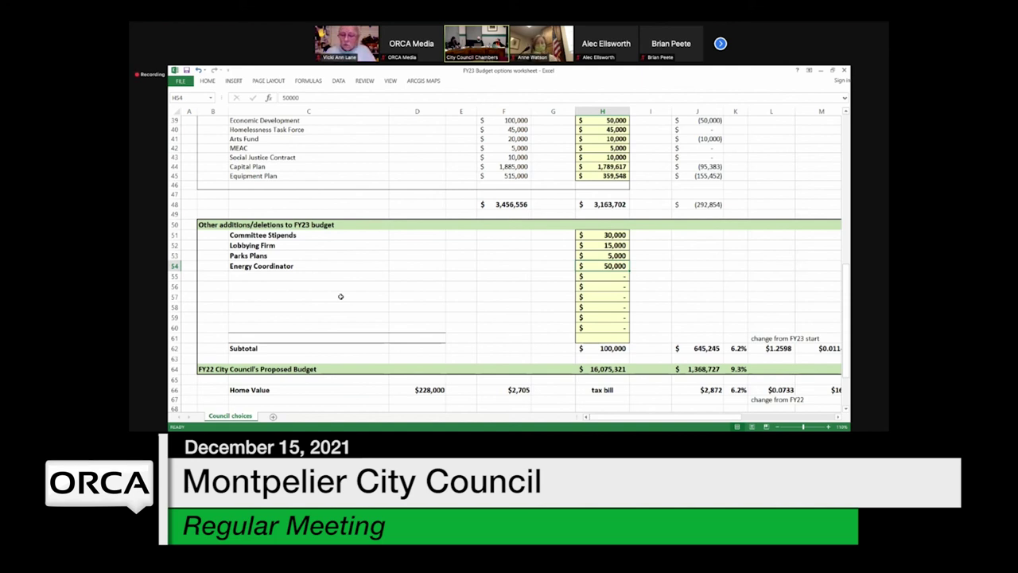
text(100000)
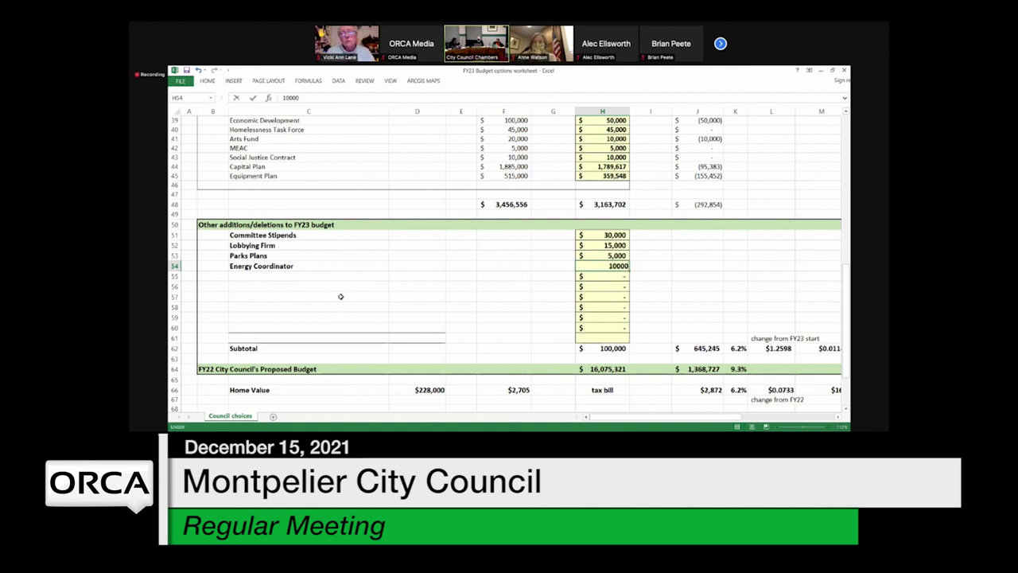
key(Return)
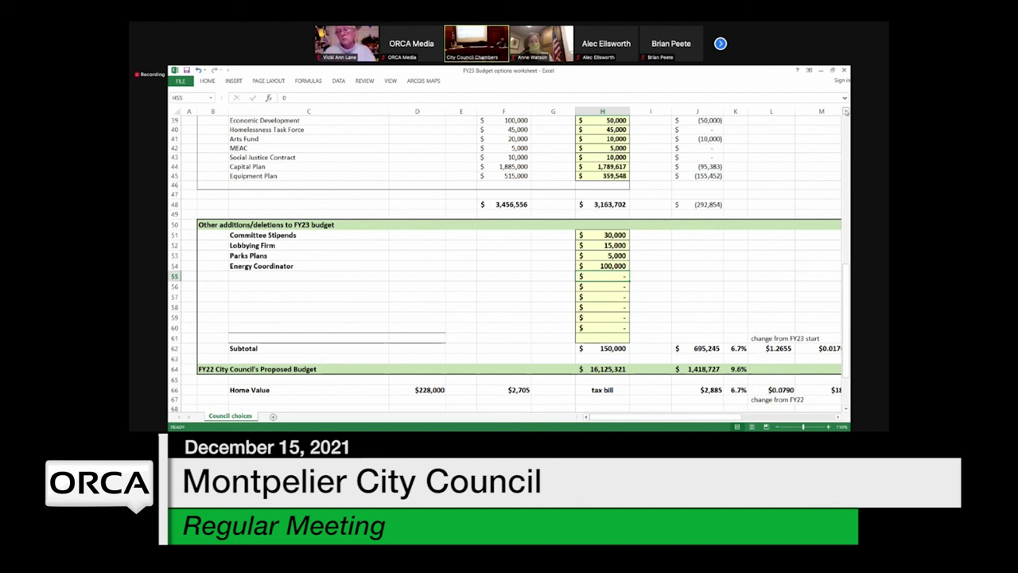
Examine the base funding items and their amounts above the additions section, up to the tax rate rows.
scroll(845, 112, up, 3)
scroll(845, 112, up, 4)
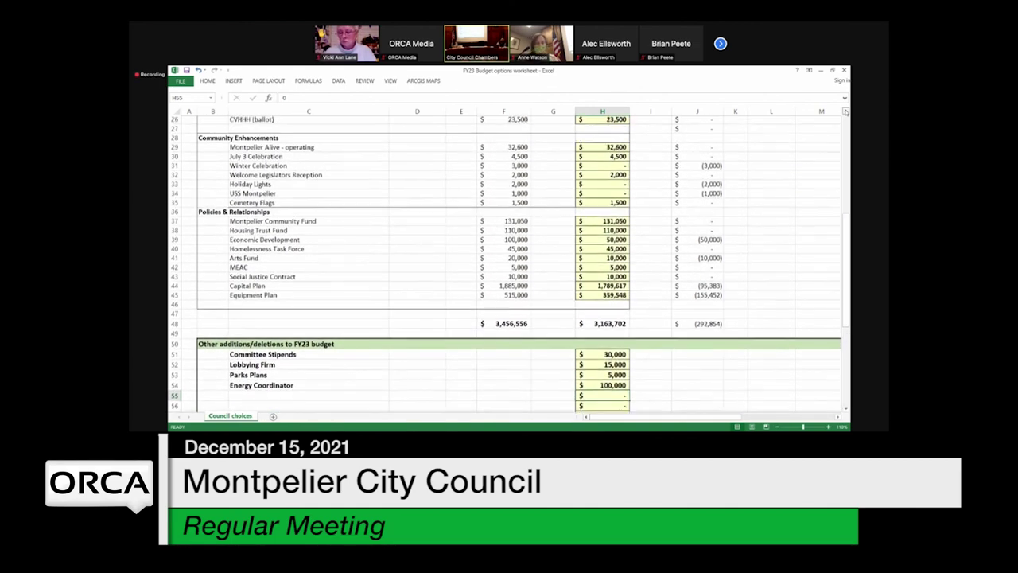
scroll(845, 112, up, 1)
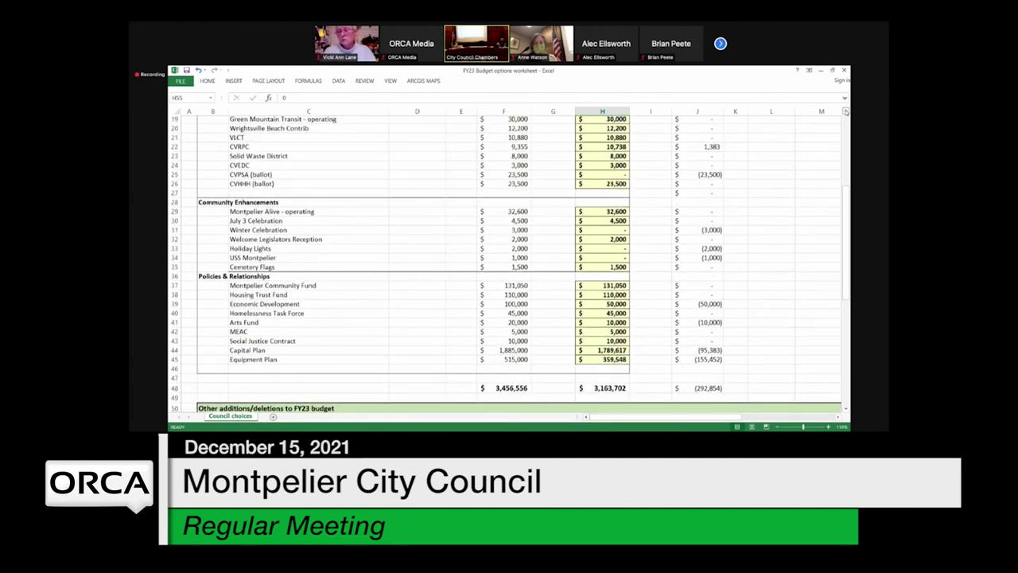
scroll(845, 112, up, 3)
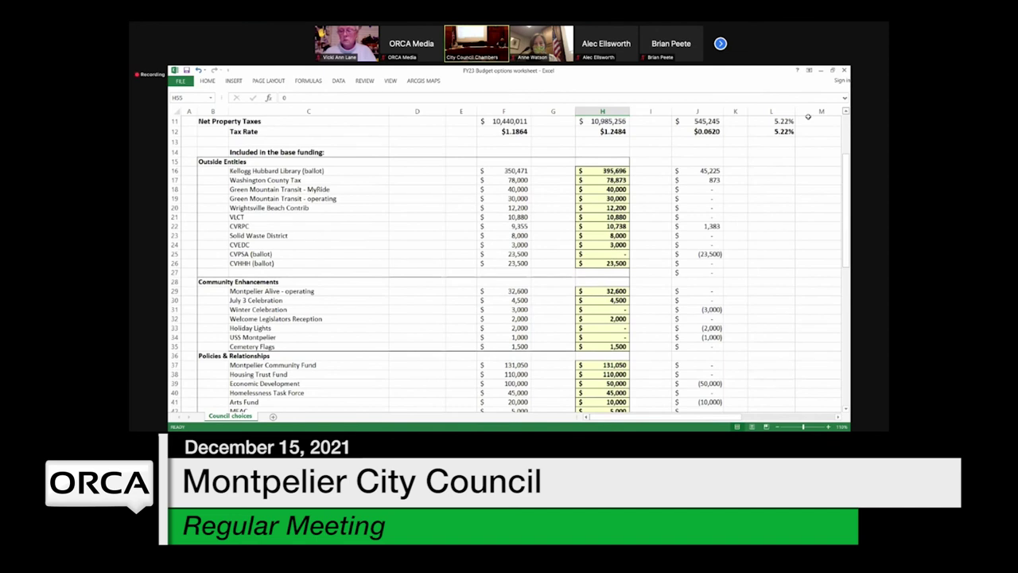
Set the CVPSA (ballot) amount in H25 to 14100 and check the tax bill change in the Home Value row.
click(612, 254)
text(14,)
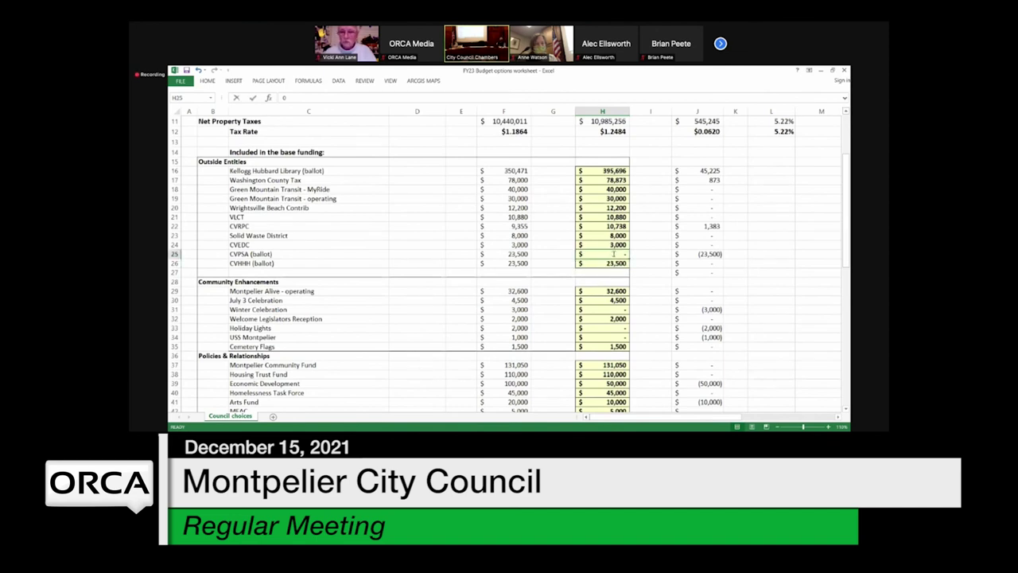
text(100)
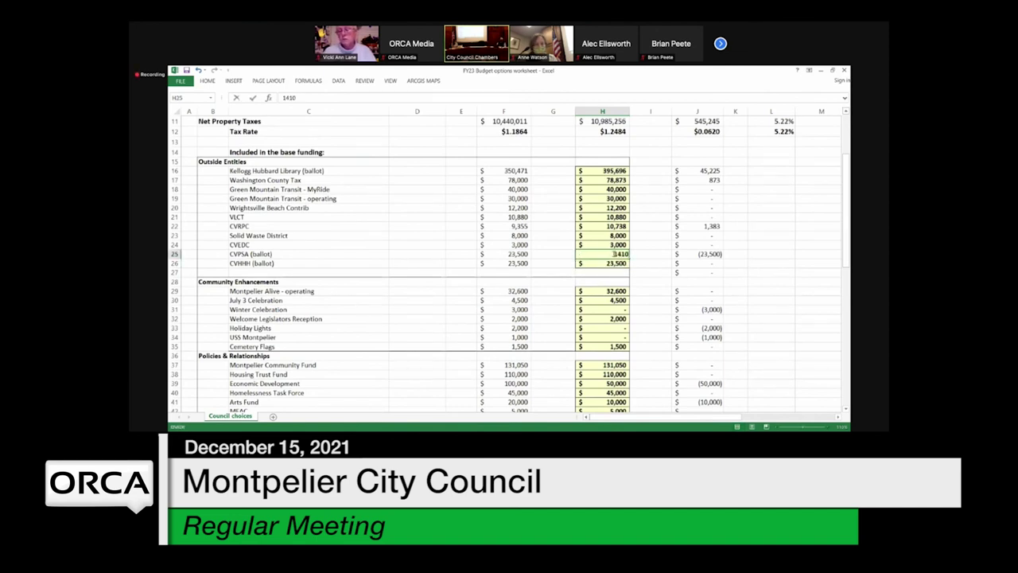
key(Return)
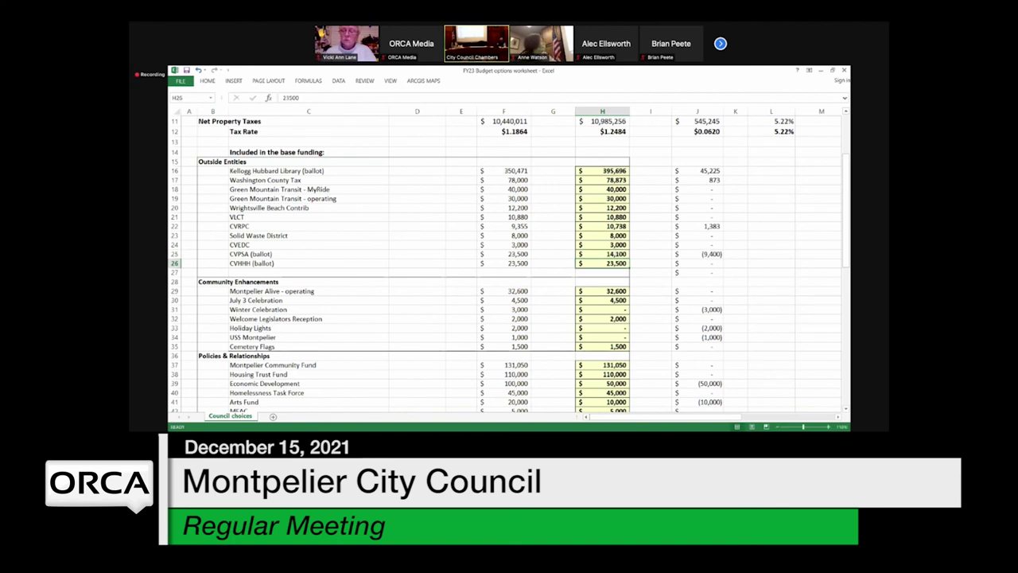
scroll(846, 410, down, 2)
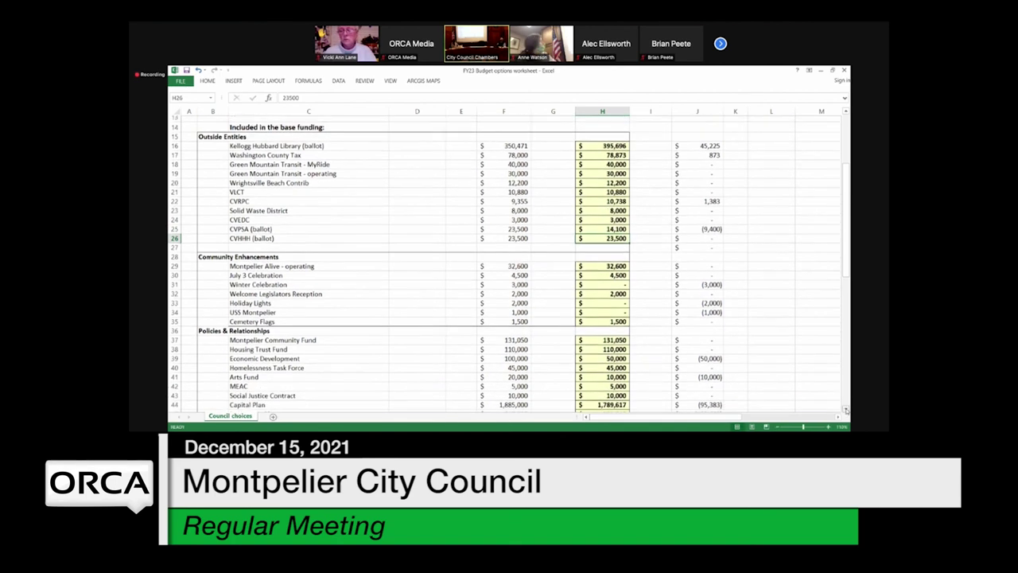
scroll(846, 410, down, 10)
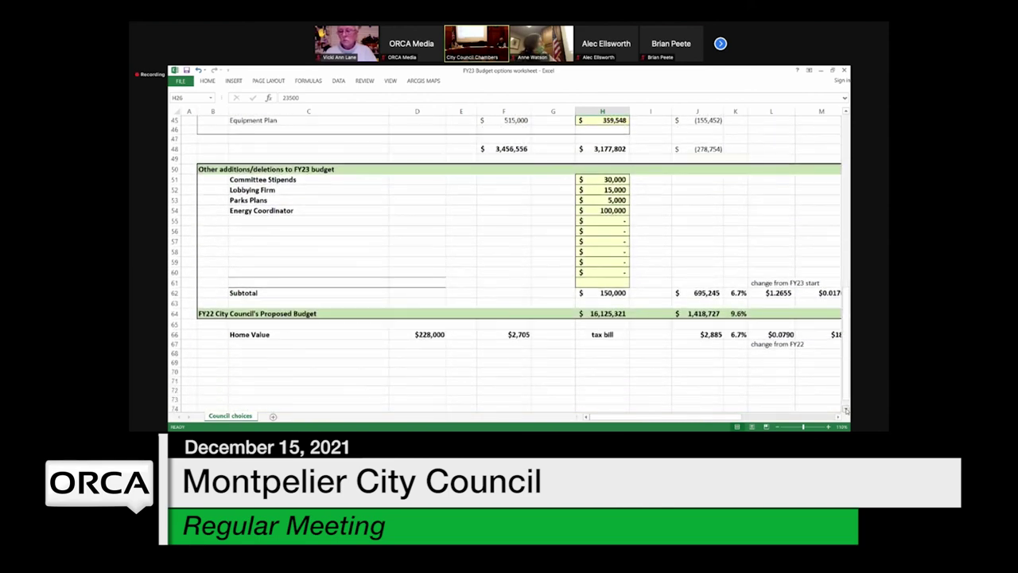
click(735, 353)
click(736, 335)
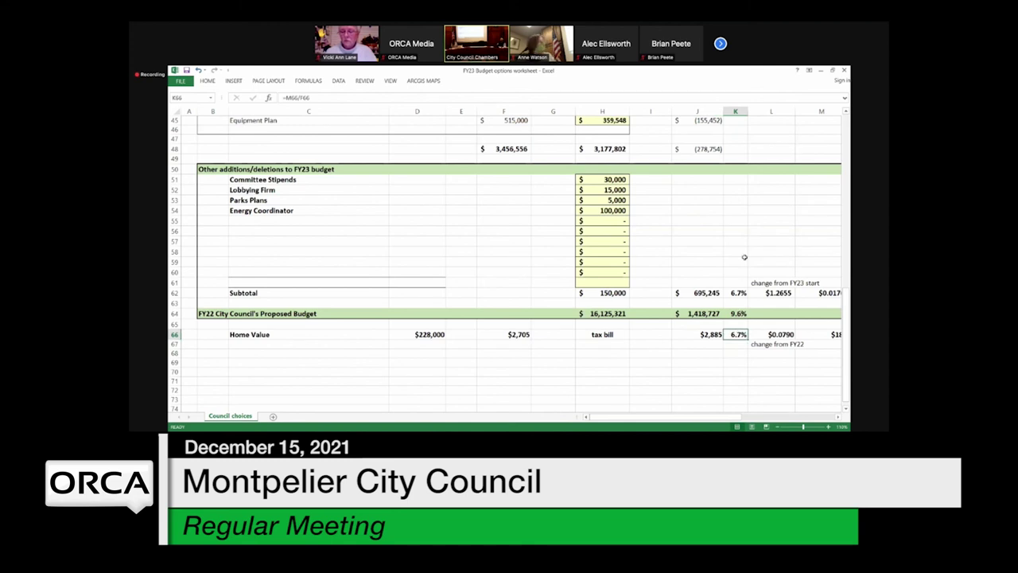
click(719, 253)
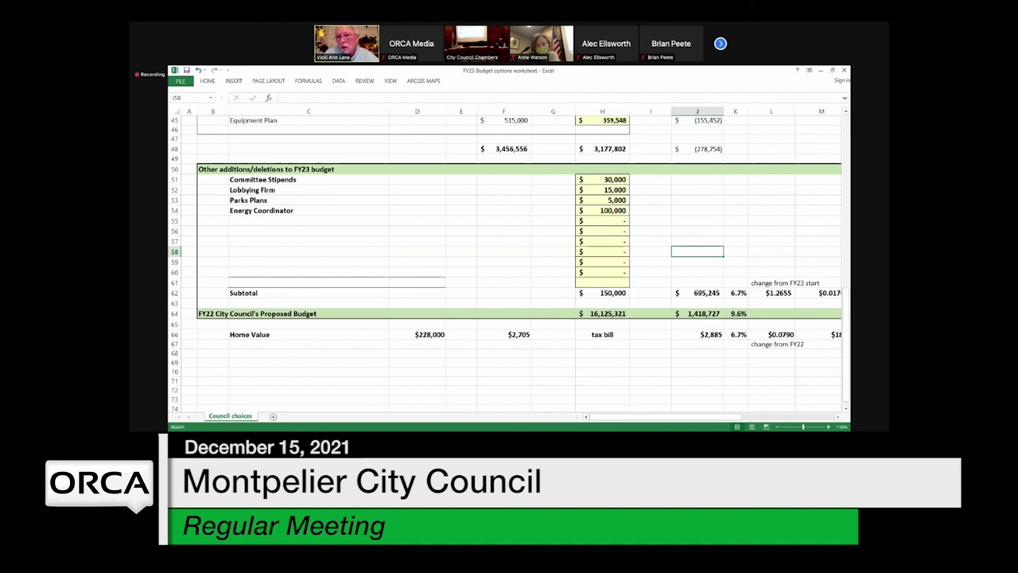
Set the CVPSA (ballot) amount in H25 of the base funding back to 0.
drag(847, 327, 840, 193)
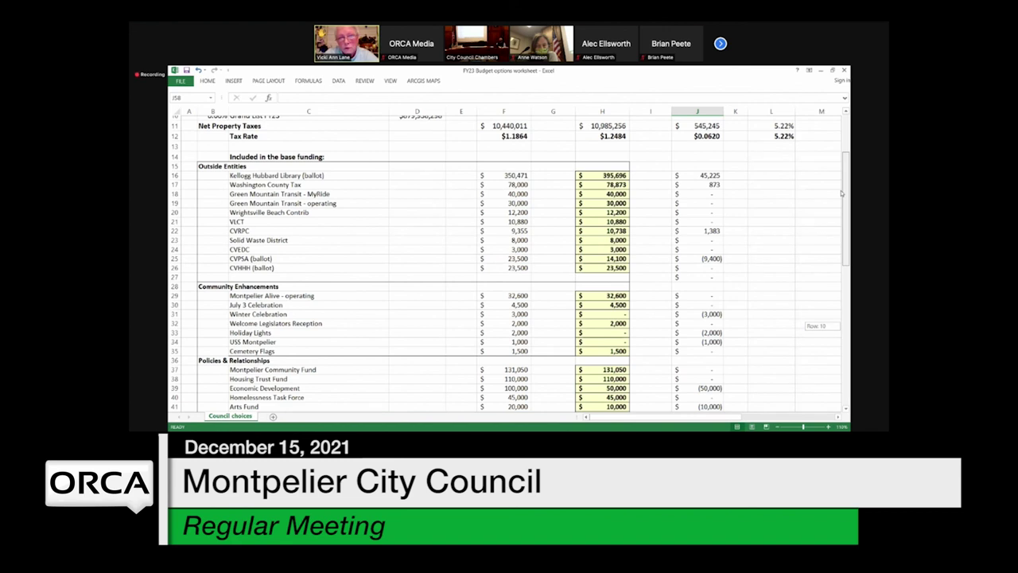
drag(841, 192, 841, 191)
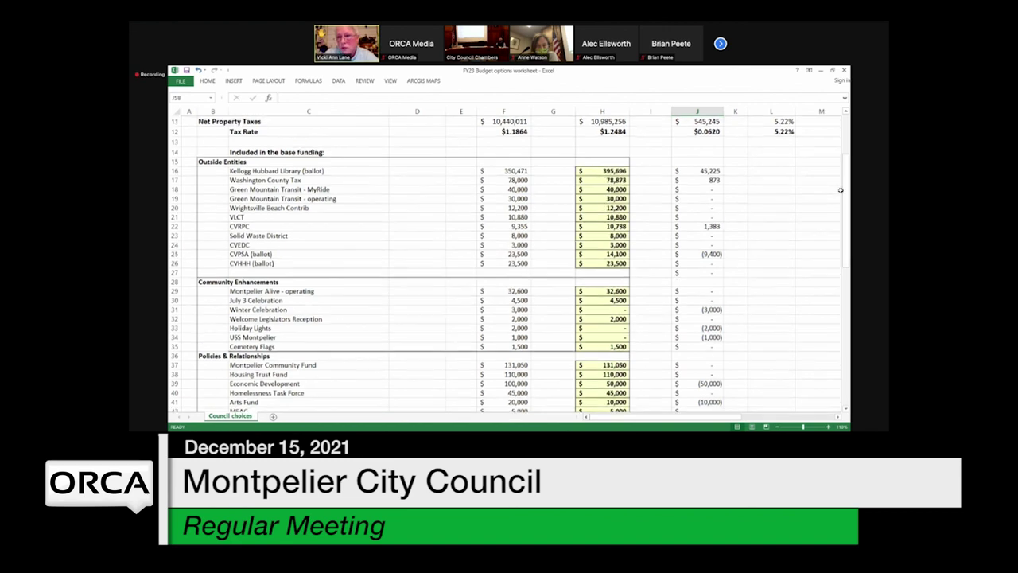
click(610, 255)
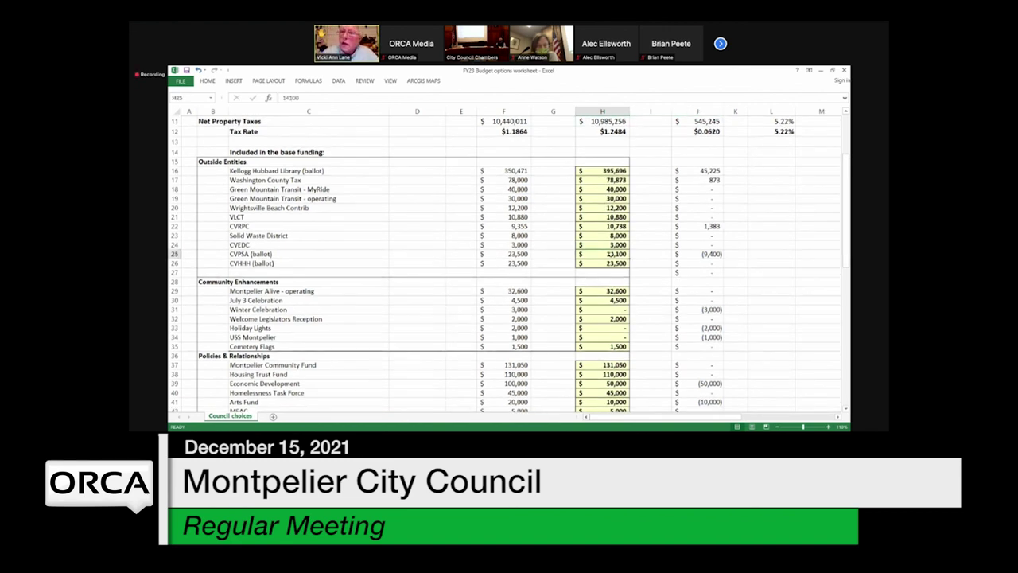
text(0)
key(Return)
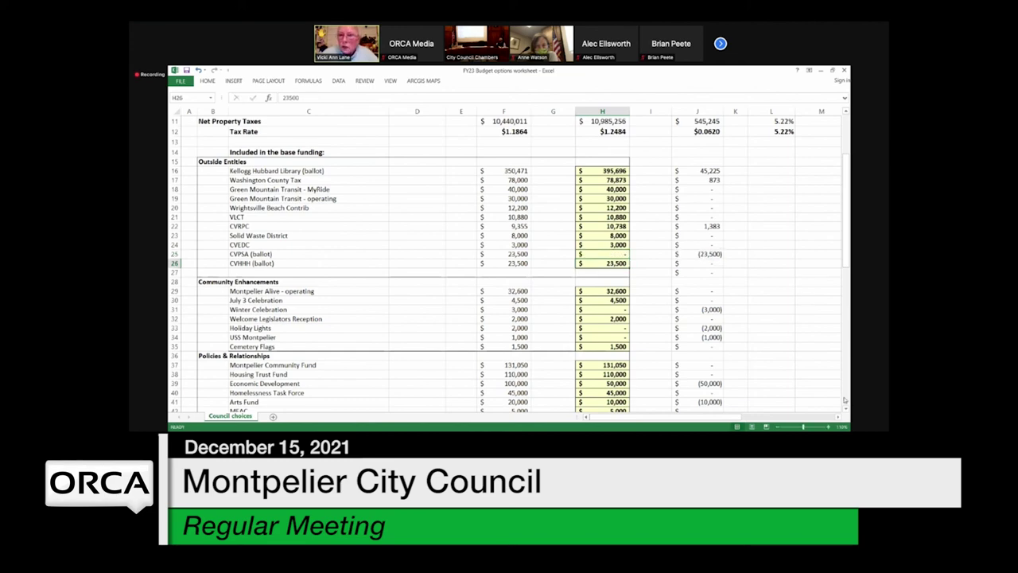
Enter an amount of 14100 in H55, the first free row of the additions below Energy Coordinator.
scroll(846, 411, down, 4)
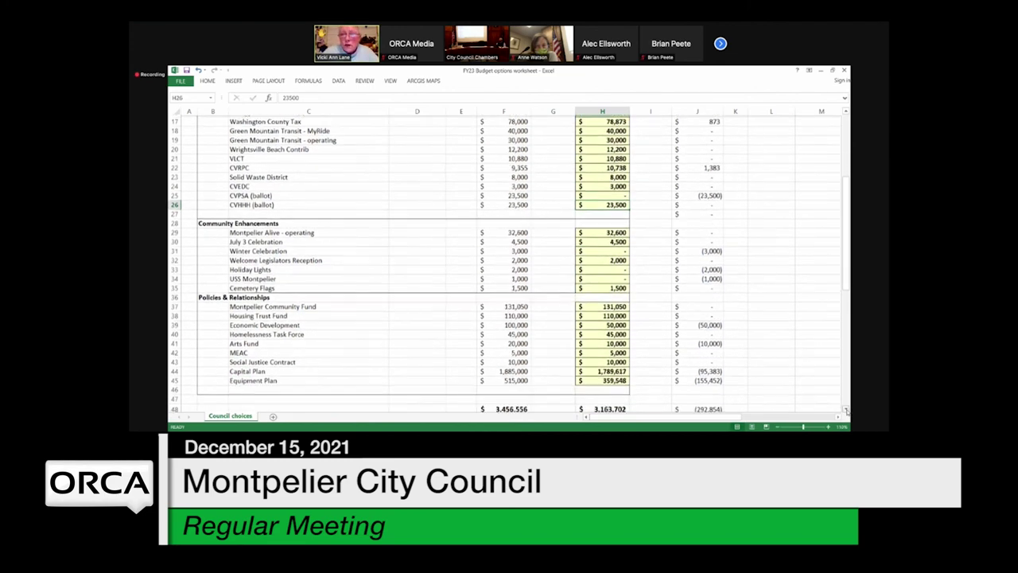
scroll(846, 411, down, 2)
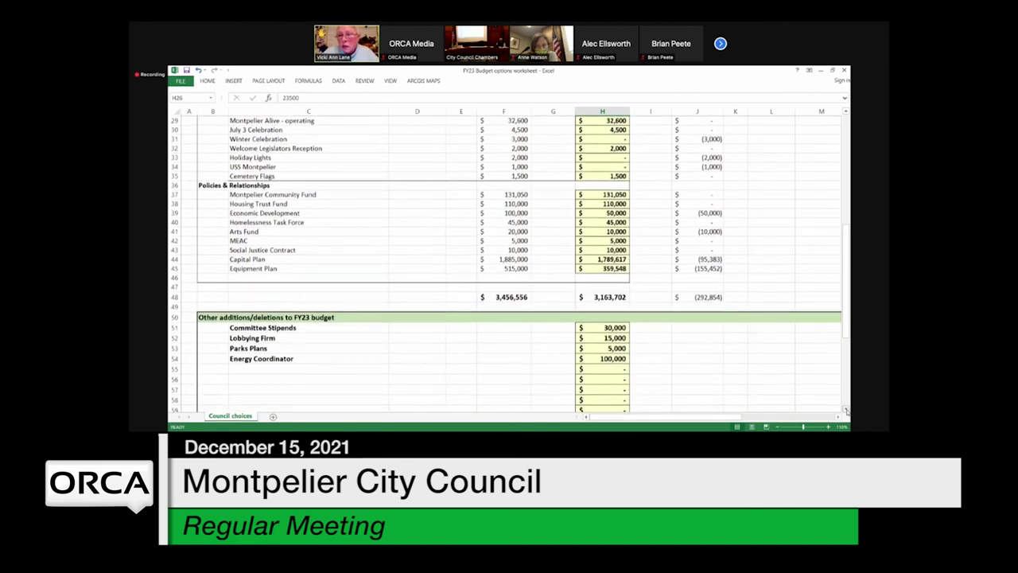
click(609, 368)
text(10100)
key(Return)
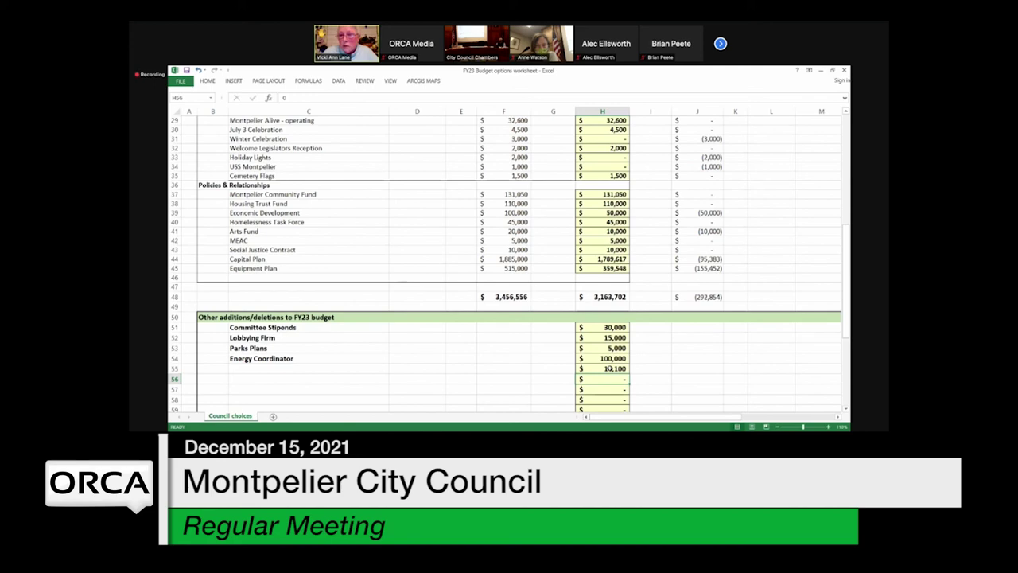
Label the new addition in C55 as CVPSA.
scroll(846, 411, down, 2)
scroll(846, 410, down, 3)
scroll(846, 410, down, 1)
click(257, 275)
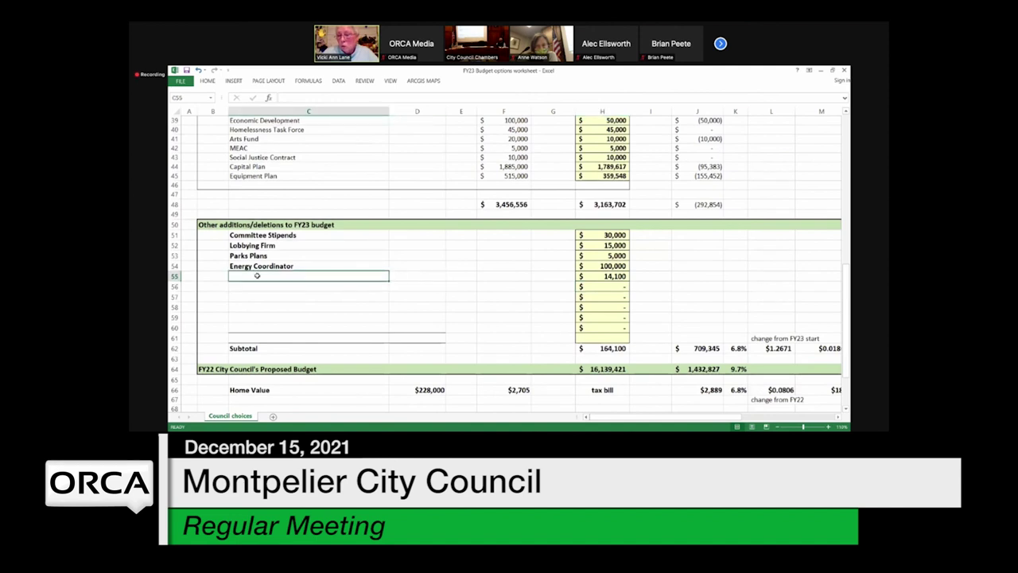
text(CV)
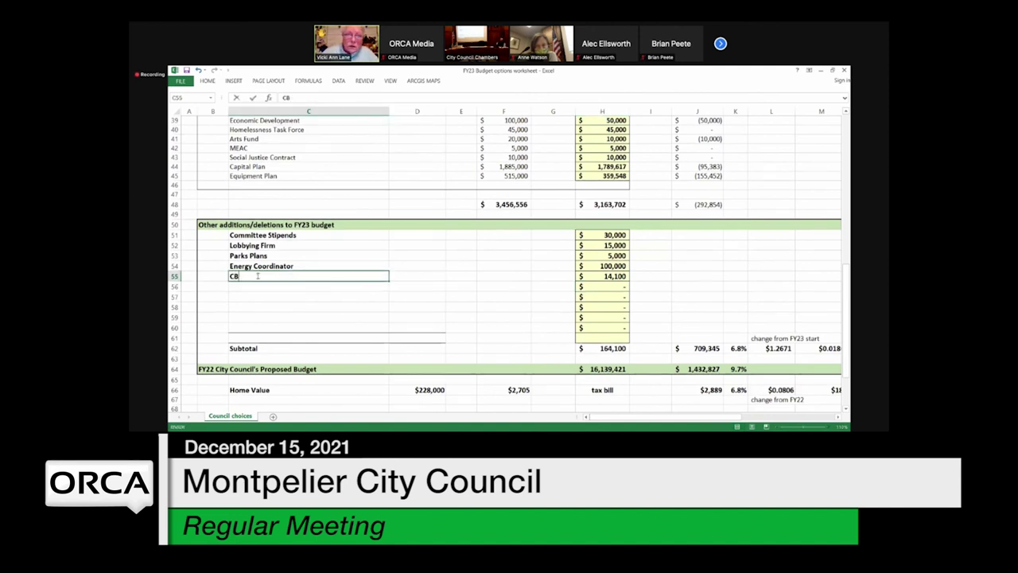
text(PSA)
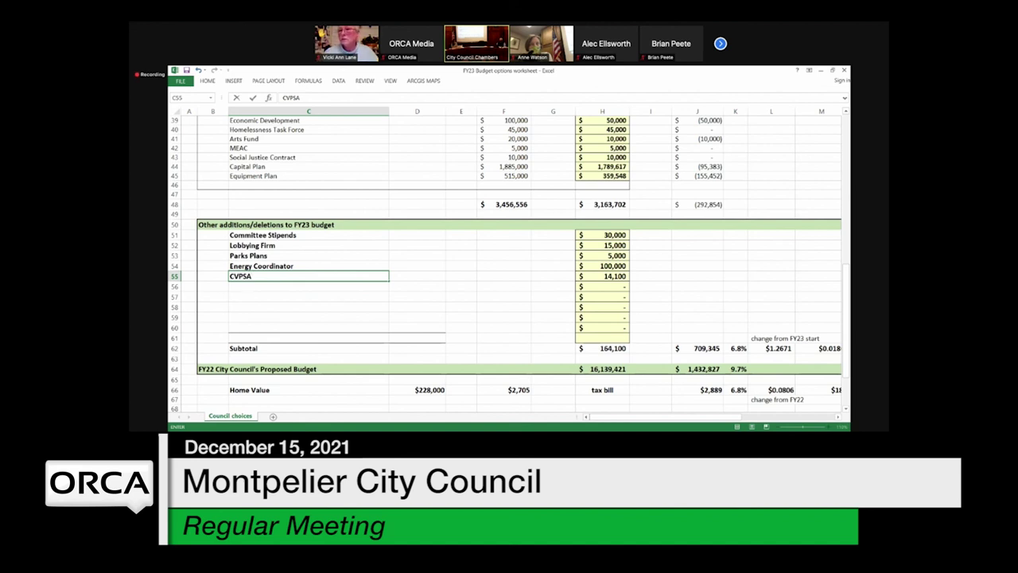
key(alt+Tab)
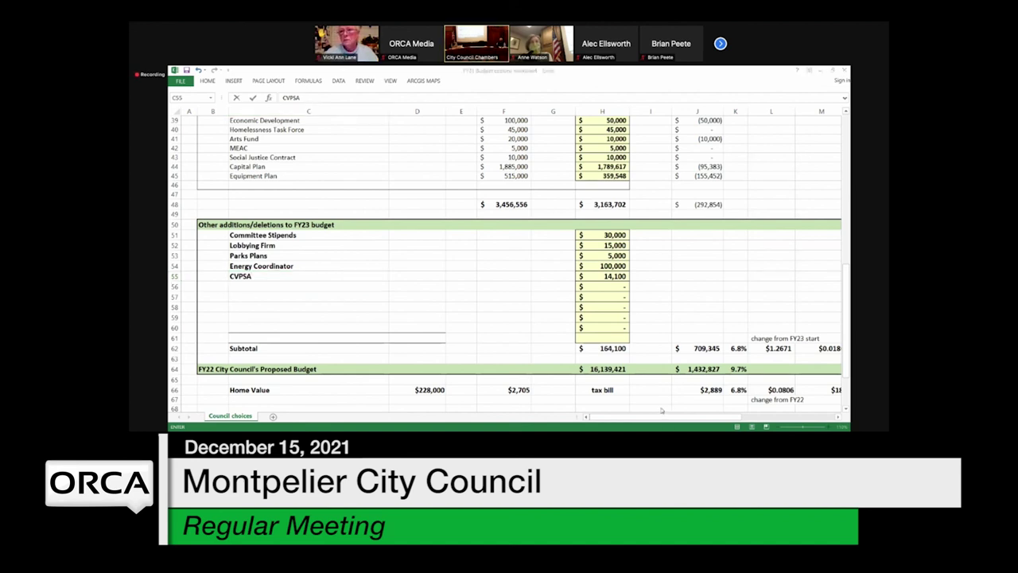
key(alt+Tab)
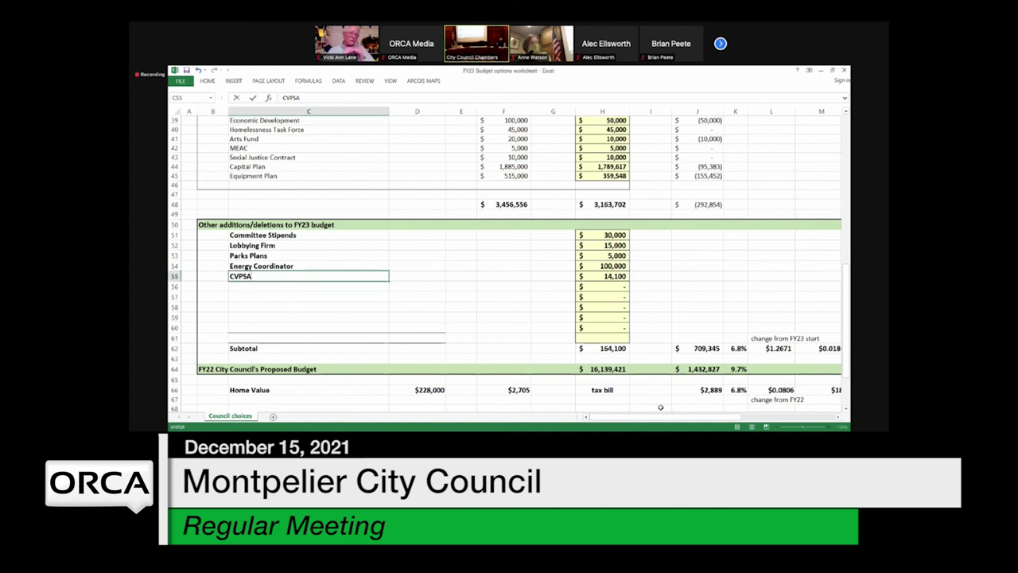